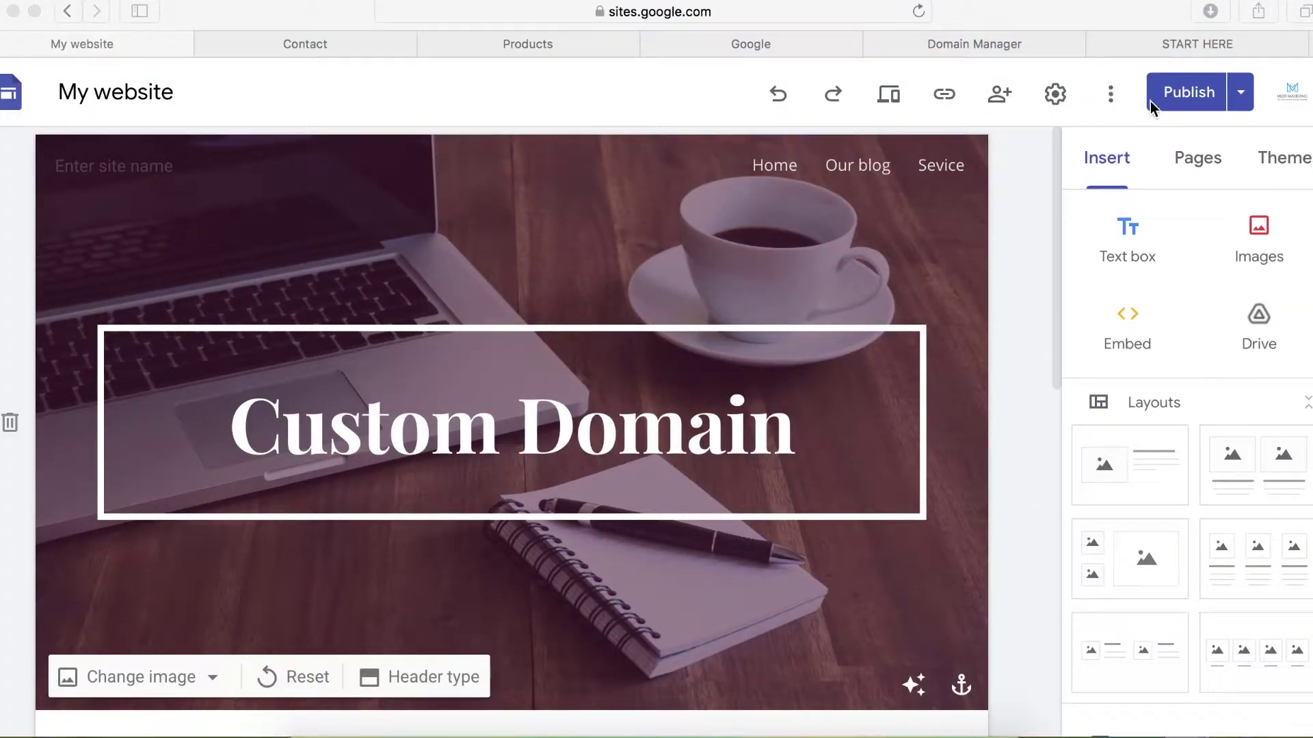
# - Compare the addresses of the START HERE site, GoDaddy DNS page, editor and published Contact page
pyautogui.click(1161, 48)
pyautogui.click(996, 51)
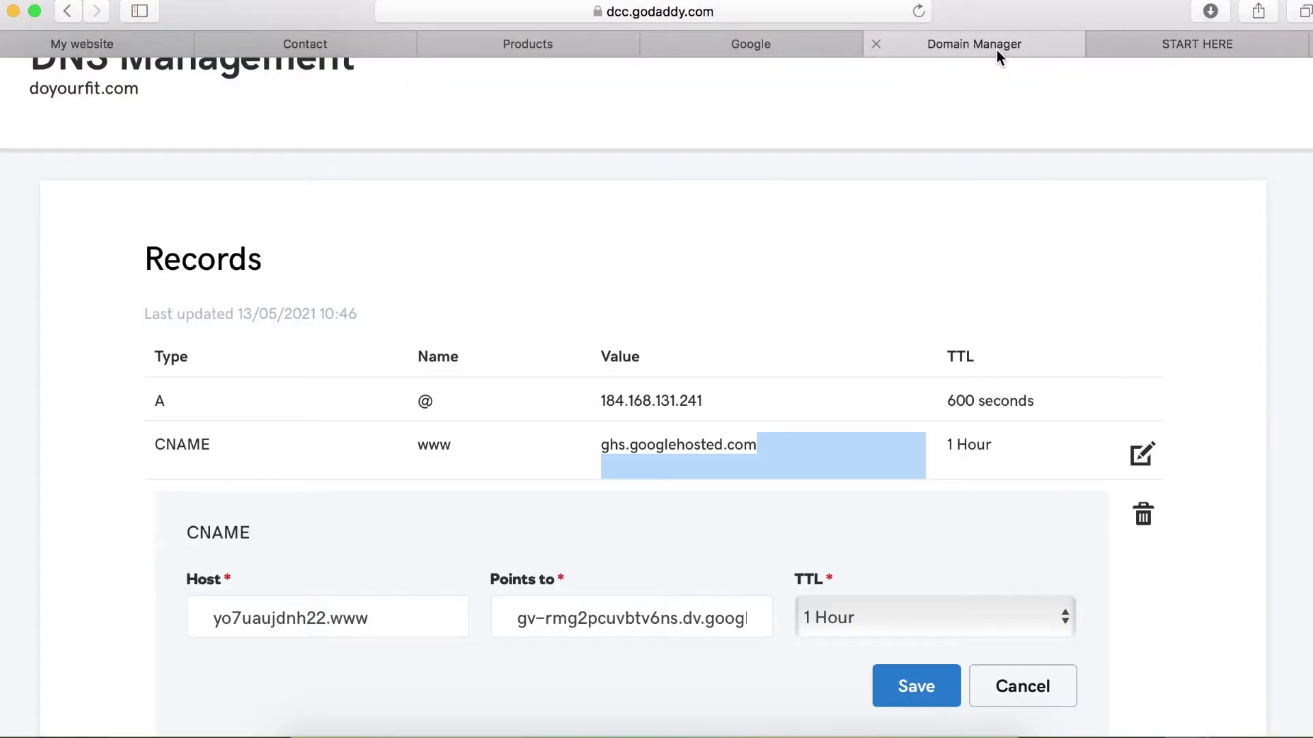
pyautogui.click(130, 45)
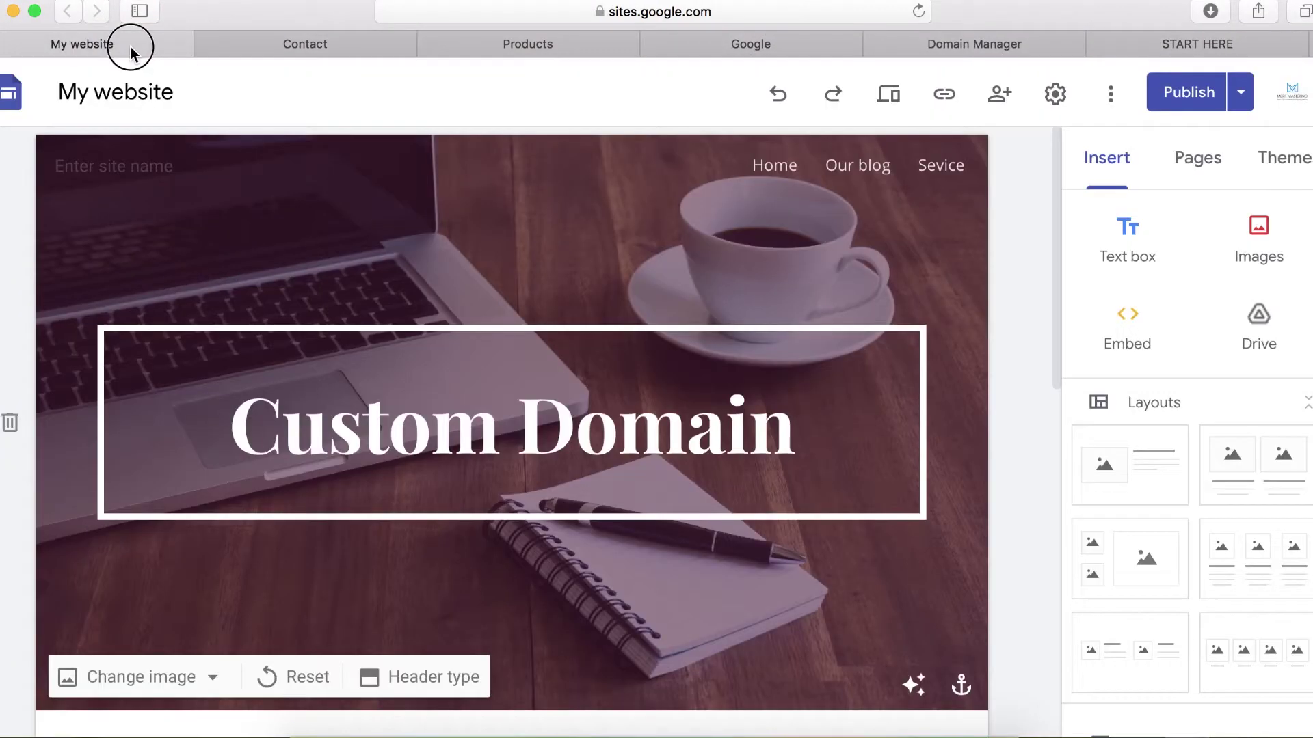
pyautogui.click(691, 12)
pyautogui.click(632, 12)
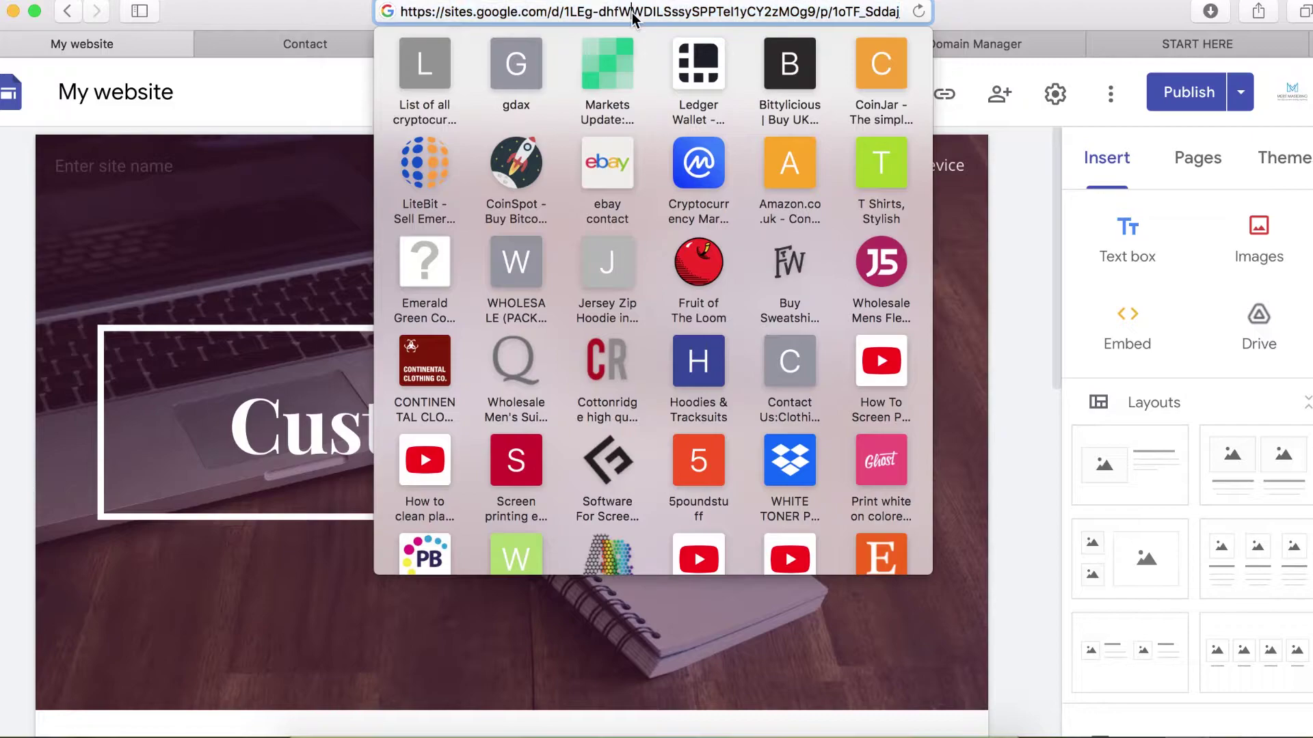
pyautogui.click(331, 48)
pyautogui.click(642, 16)
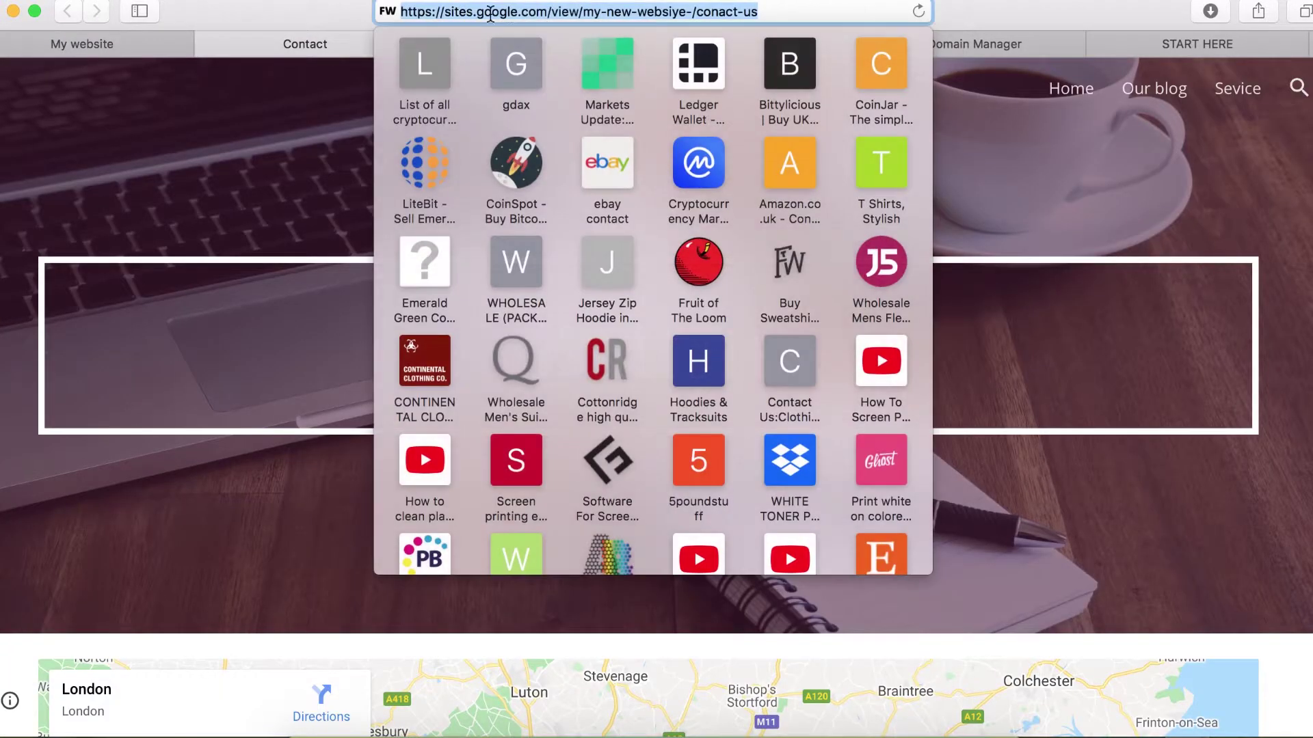
pyautogui.click(129, 48)
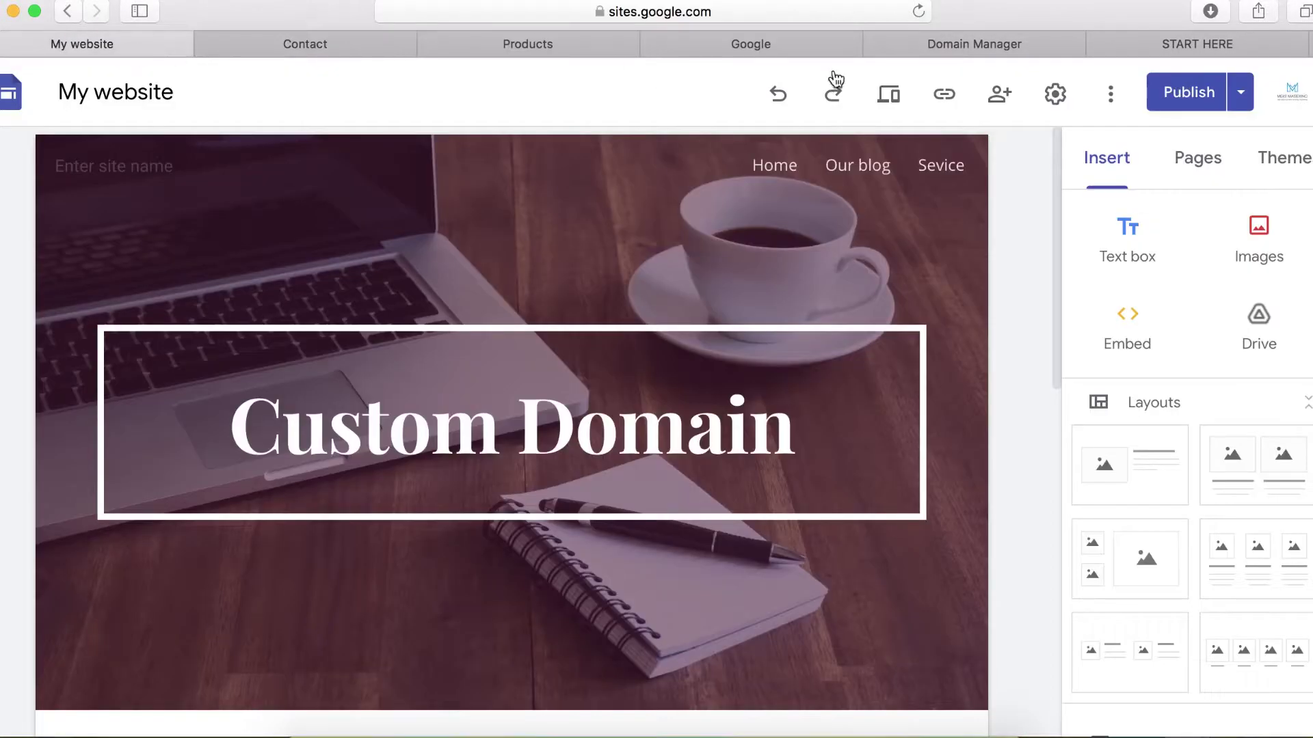
pyautogui.click(1170, 52)
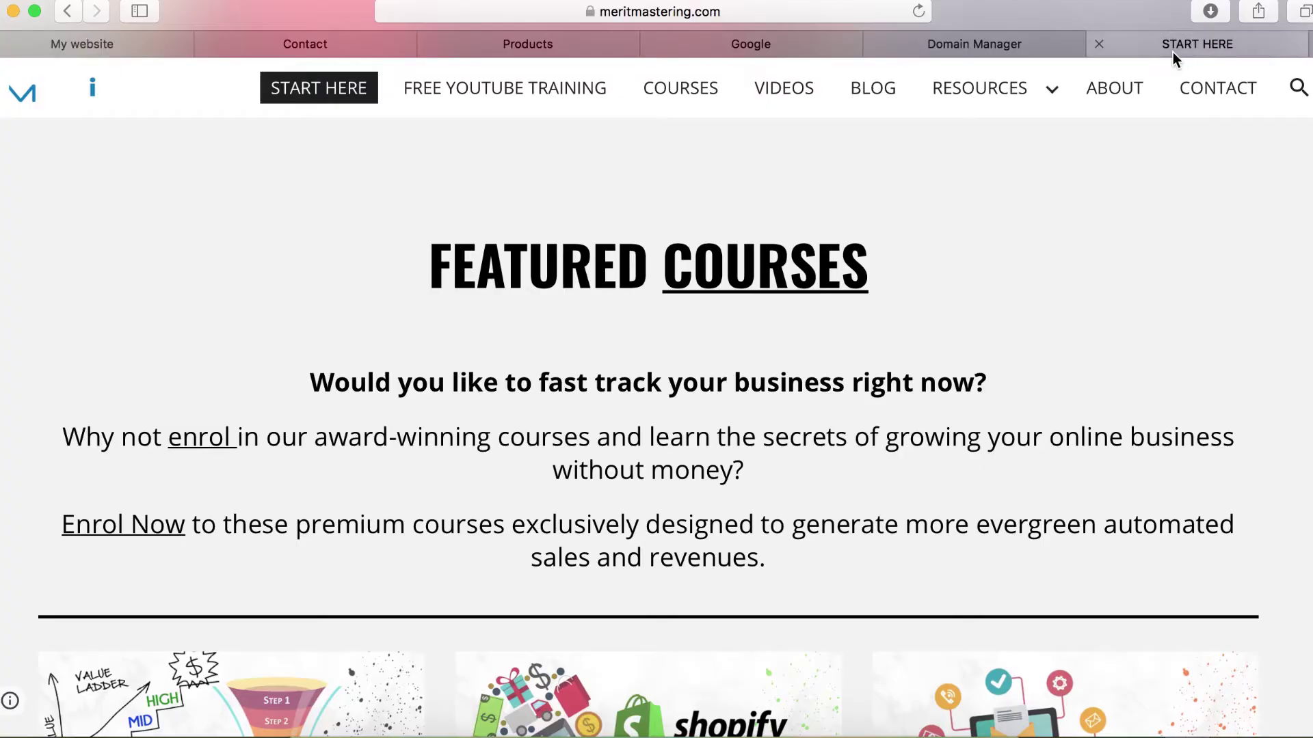
pyautogui.click(679, 13)
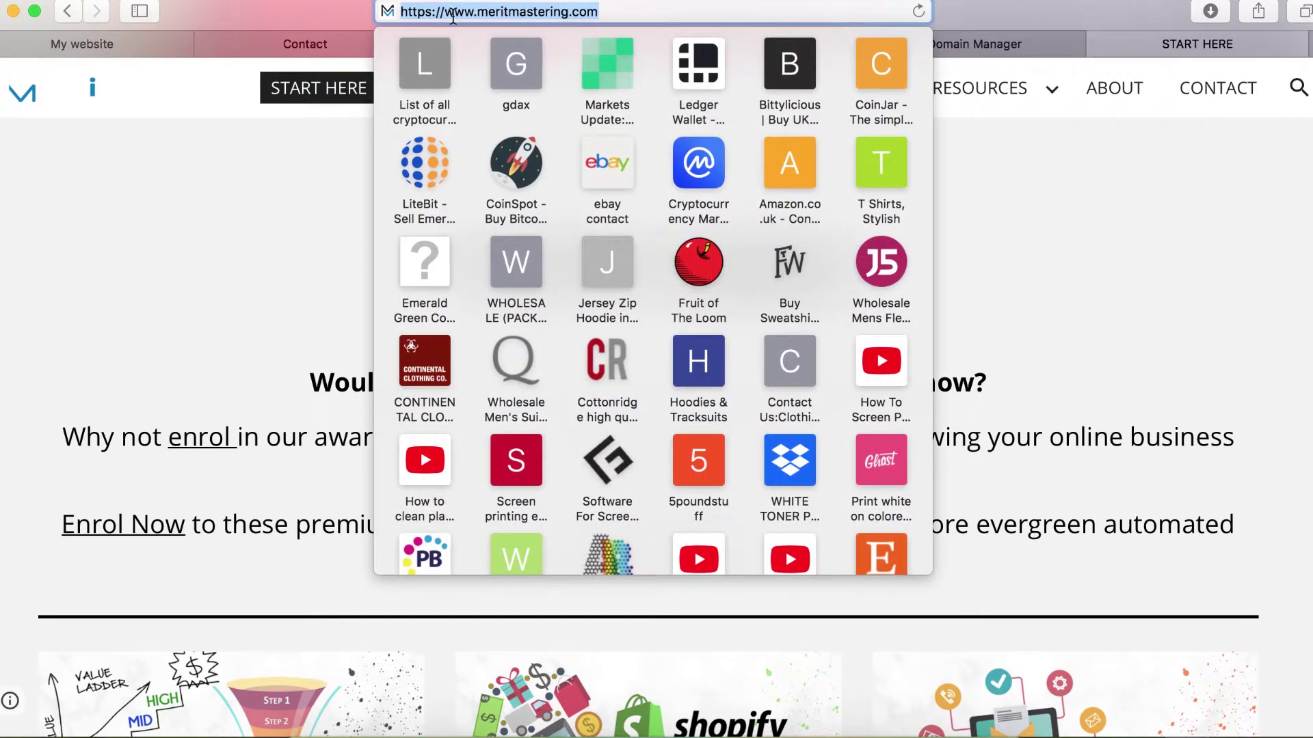
pyautogui.click(141, 51)
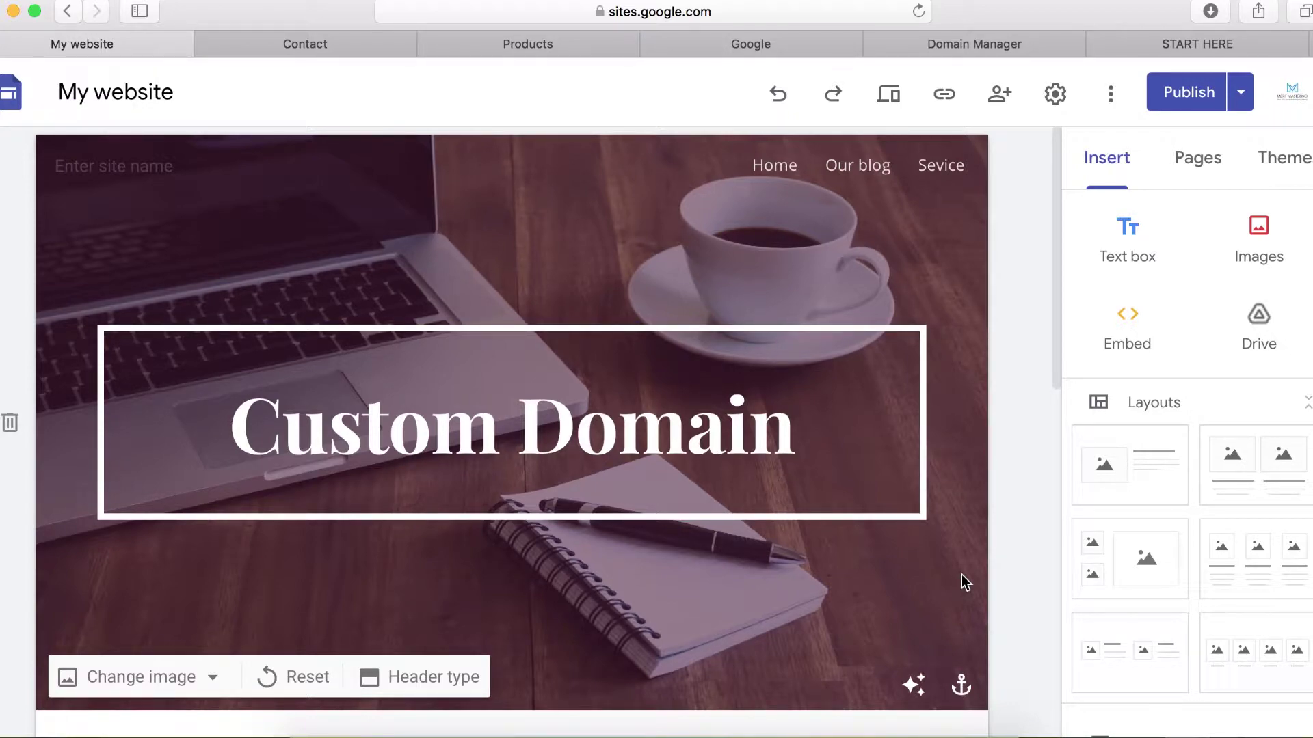
# - Start Custom domains setup in Settings and pick 'Use a domain from a third party'
pyautogui.click(1054, 95)
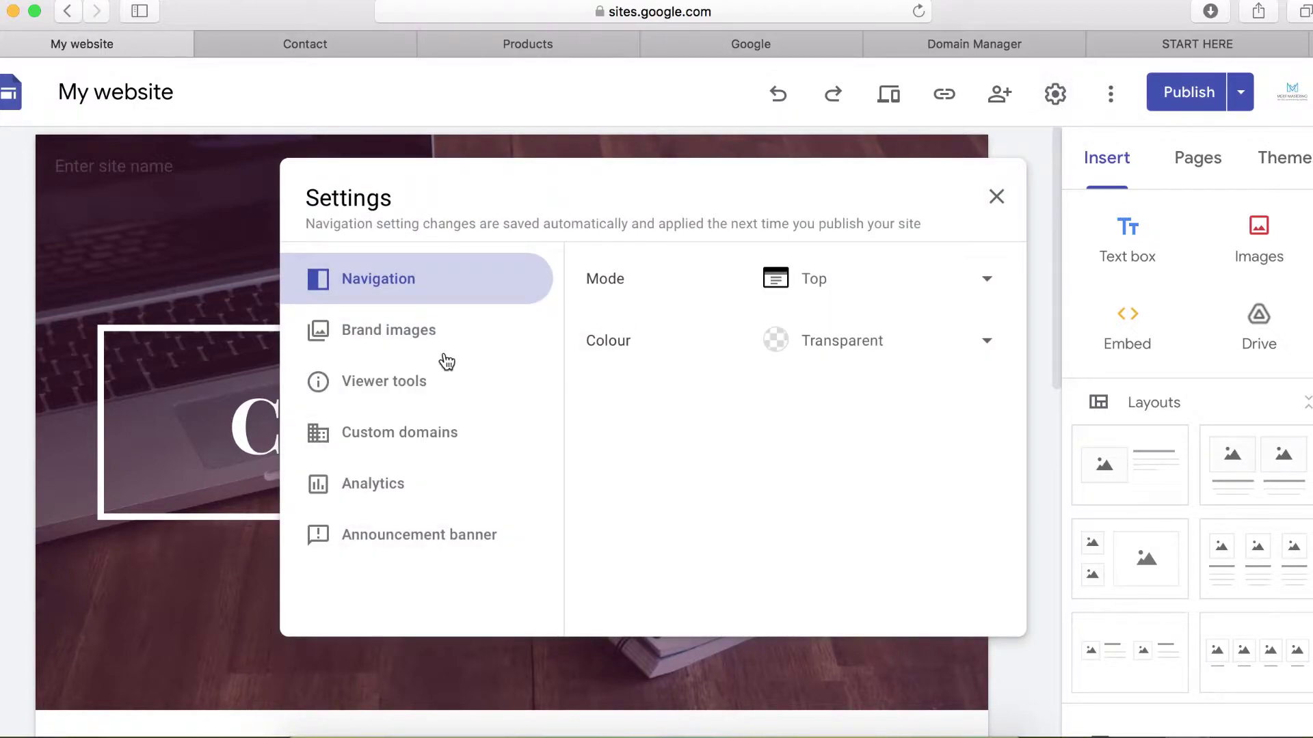
pyautogui.click(396, 443)
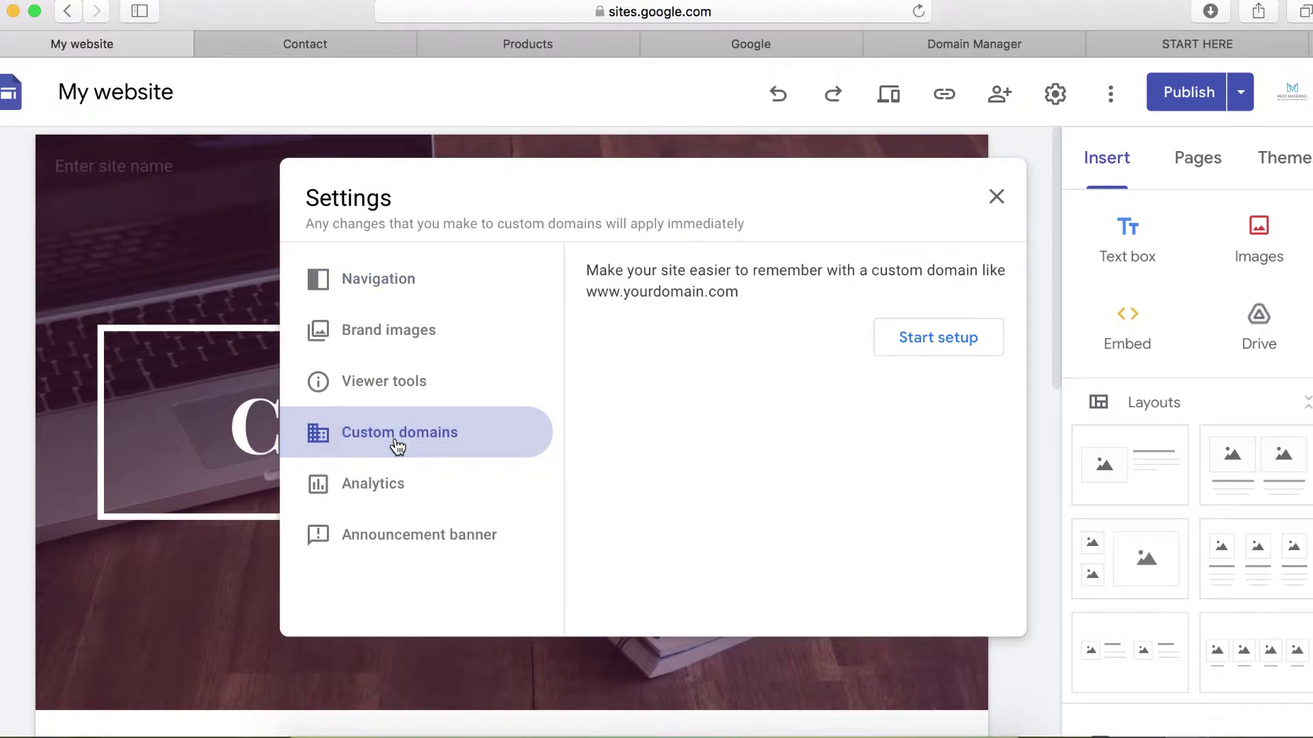
pyautogui.click(928, 349)
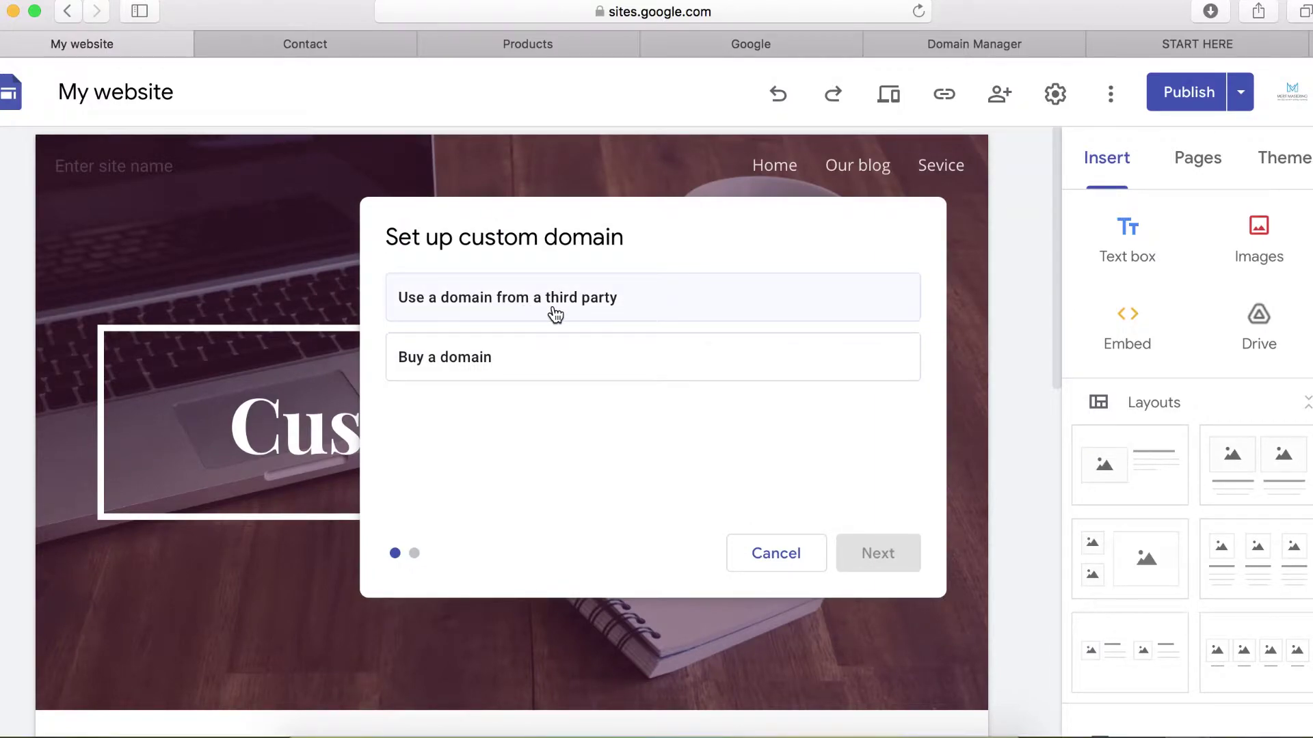
pyautogui.click(490, 372)
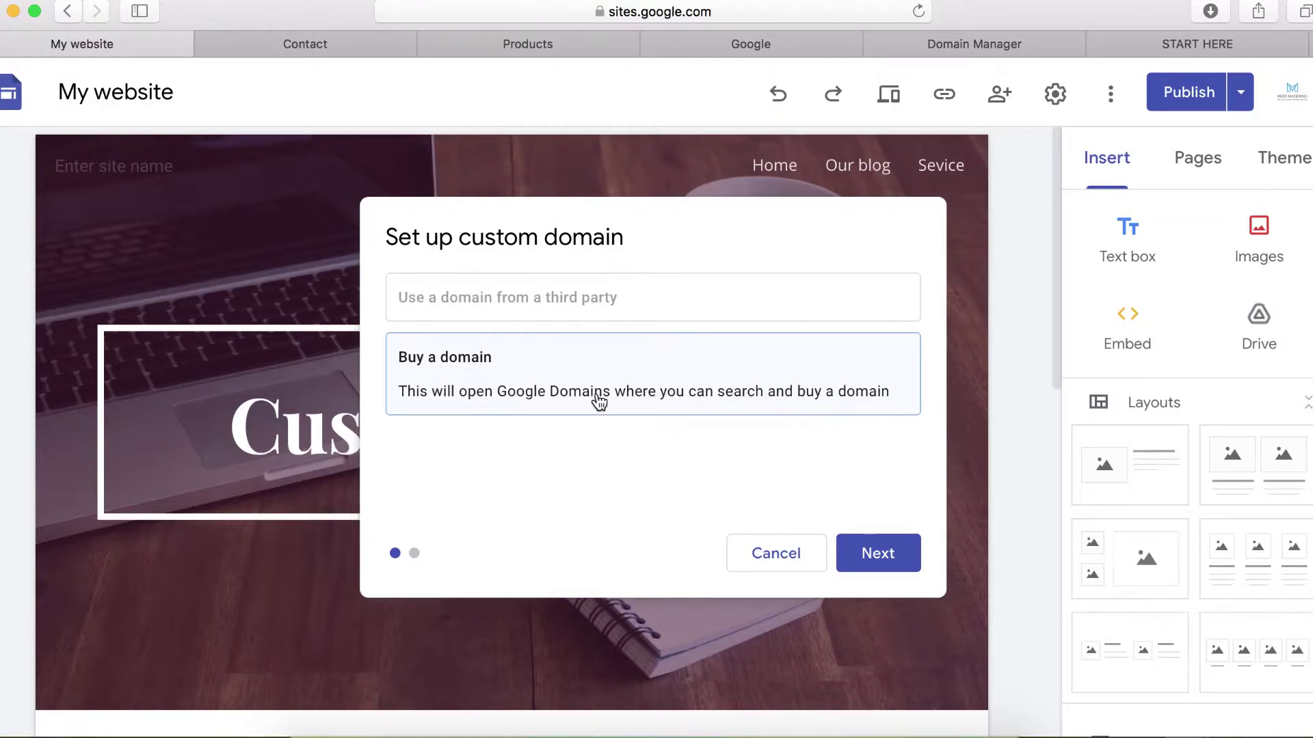
pyautogui.click(538, 305)
pyautogui.click(534, 316)
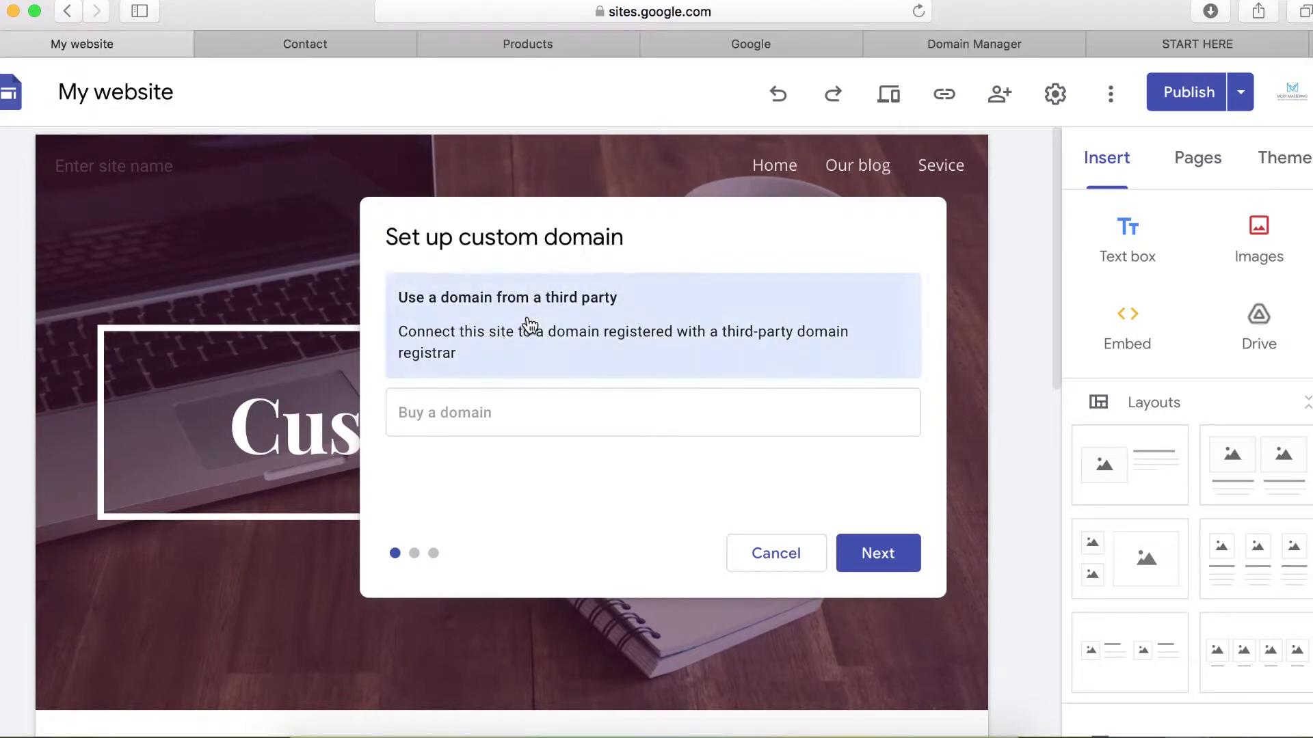
# - Enter doyourfit.co.uk as the domain and follow the 'verify your ownership' link to Webmaster Central
pyautogui.click(873, 564)
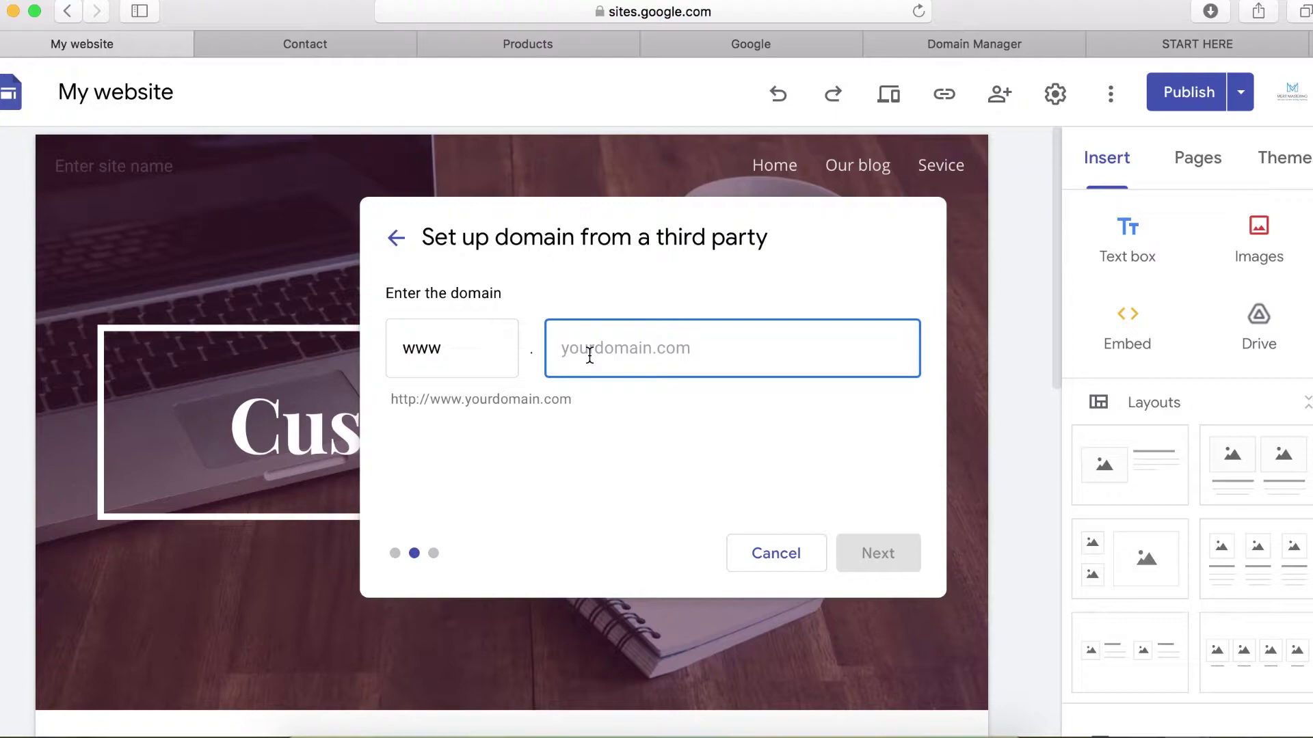
pyautogui.write('do')
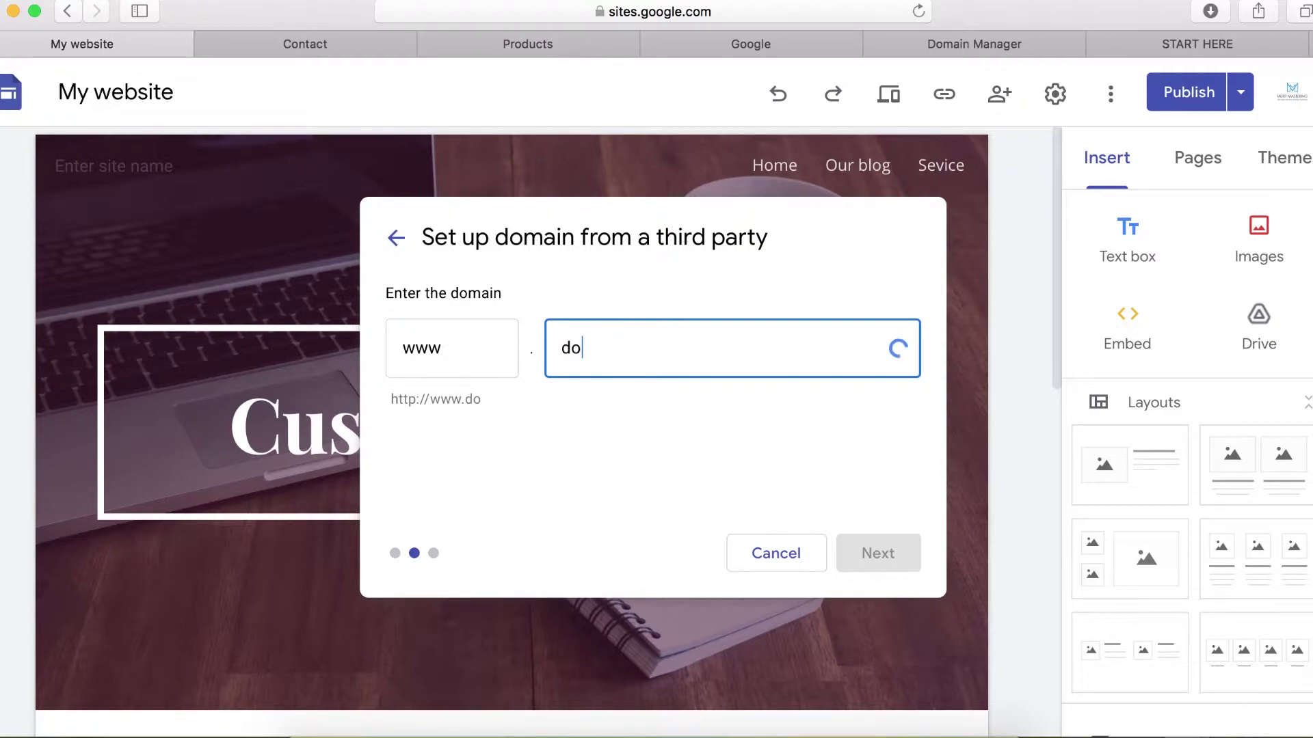
pyautogui.write('yourfit.co.uk')
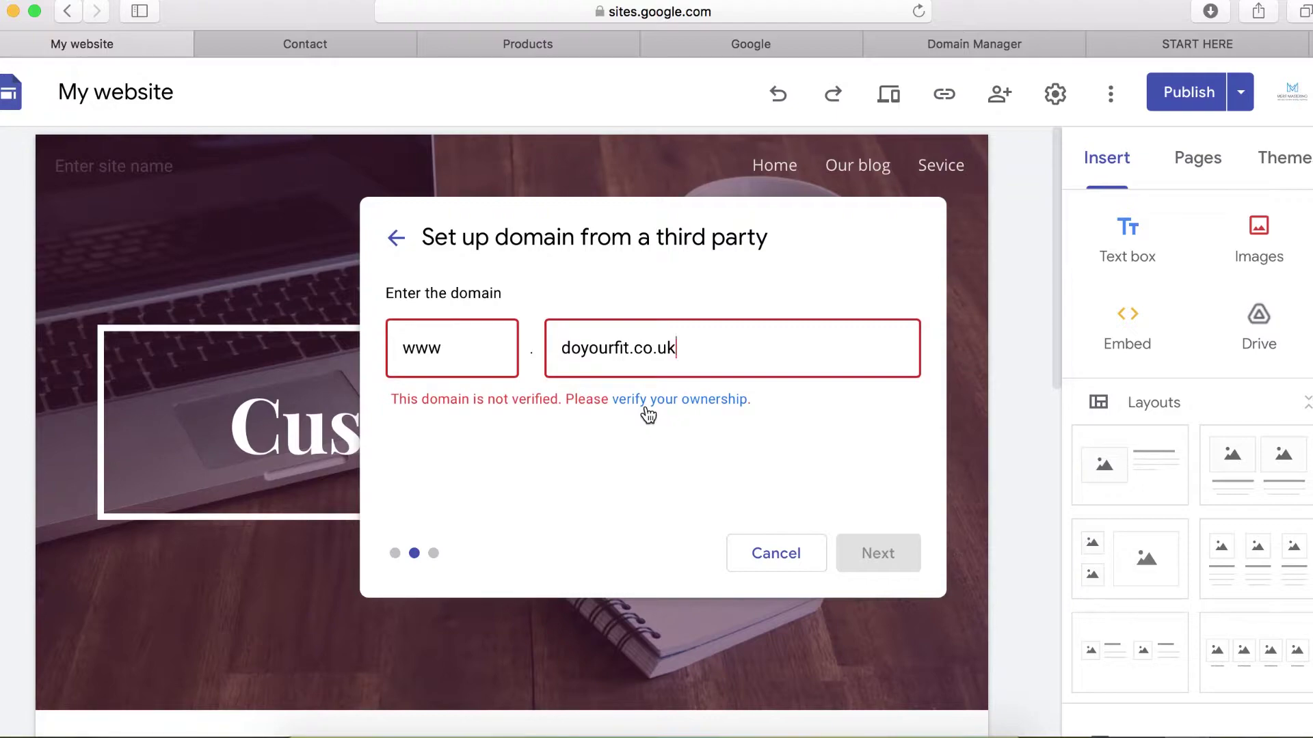
pyautogui.click(656, 406)
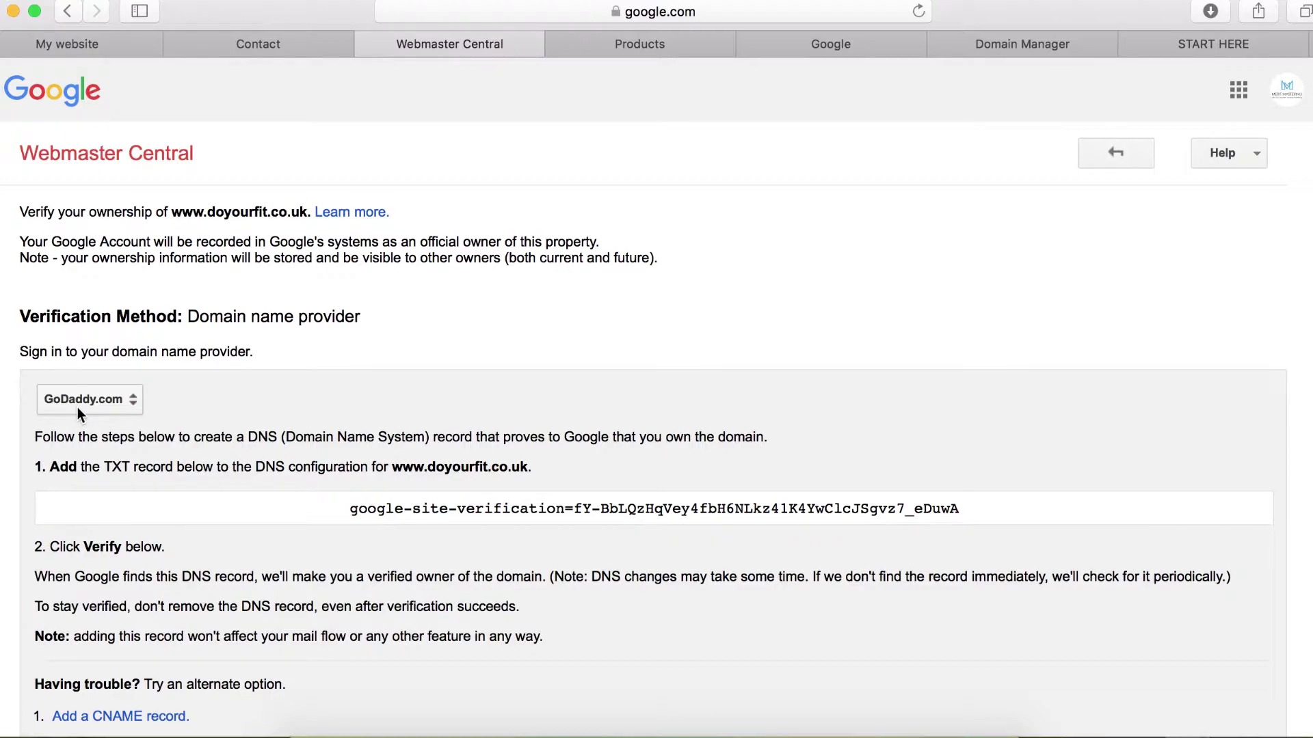
# - Switch Webmaster Central verification to a CNAME record and copy its host label for GoDaddy
pyautogui.scroll(-3, 282, 445)
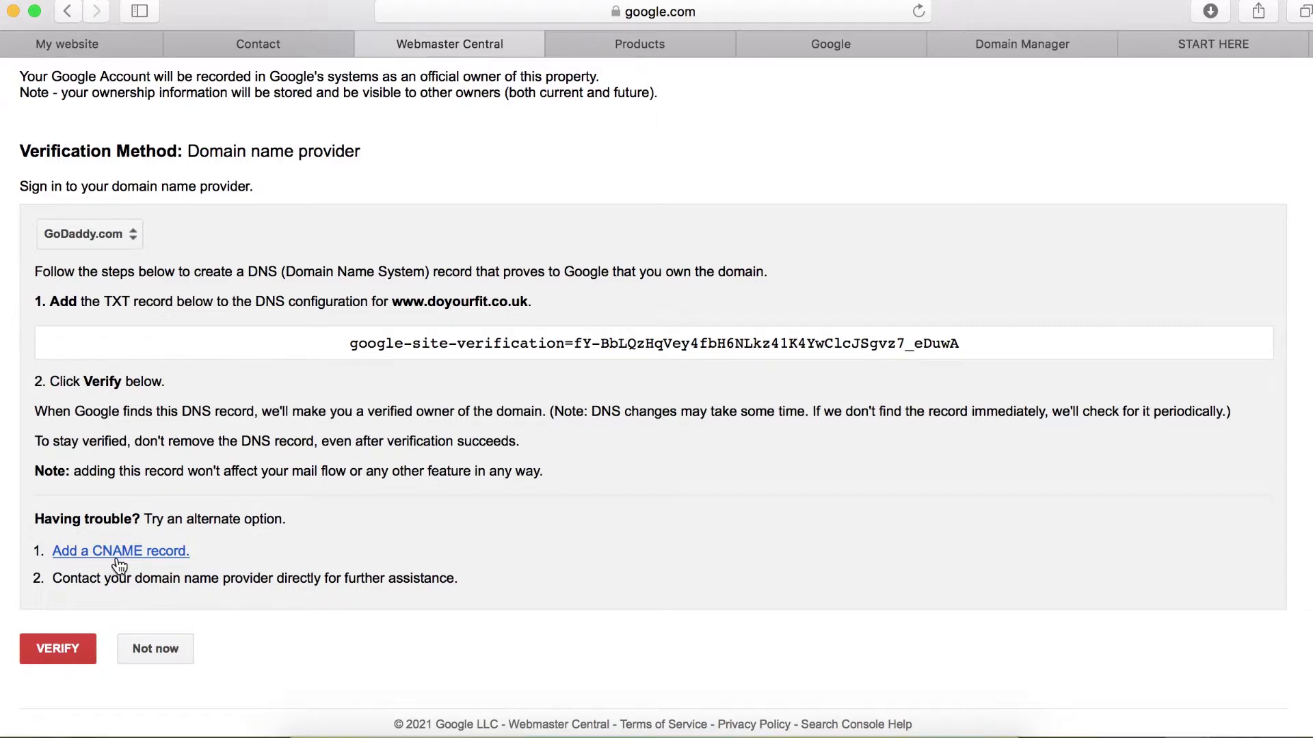
pyautogui.scroll(-1, 160, 569)
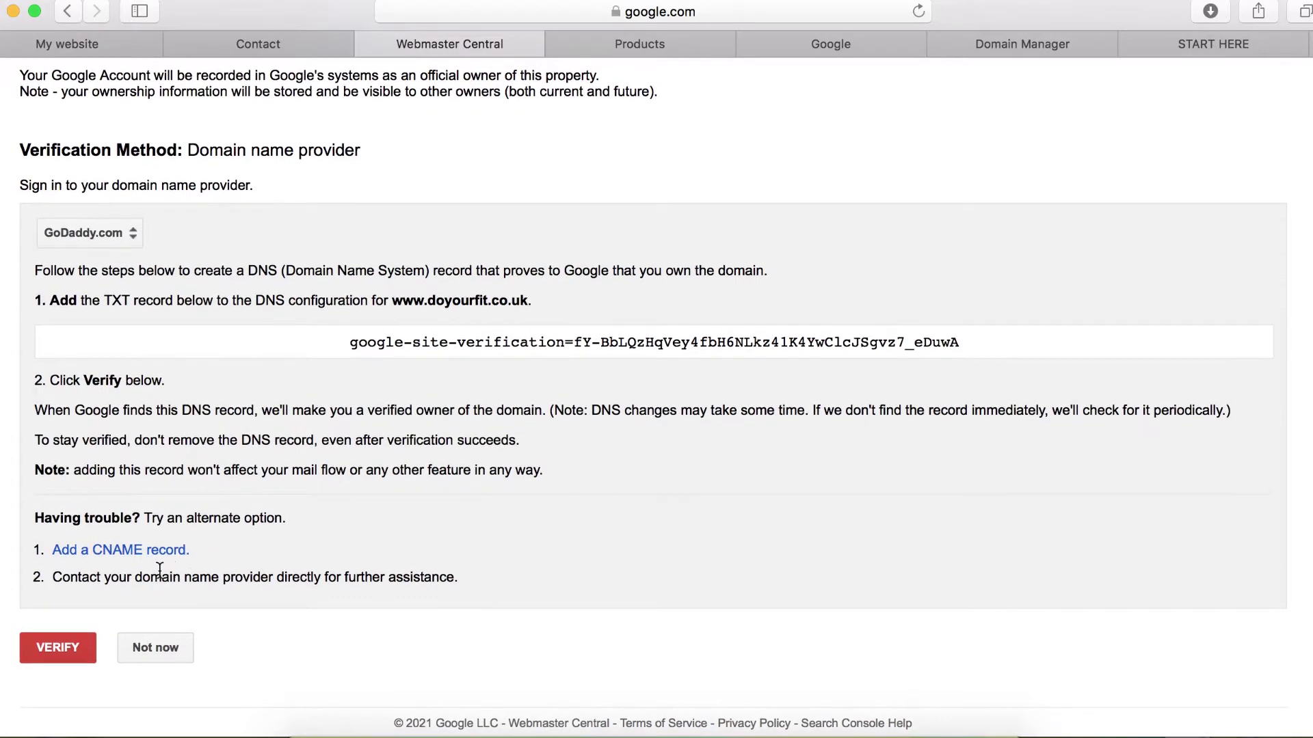
pyautogui.click(119, 557)
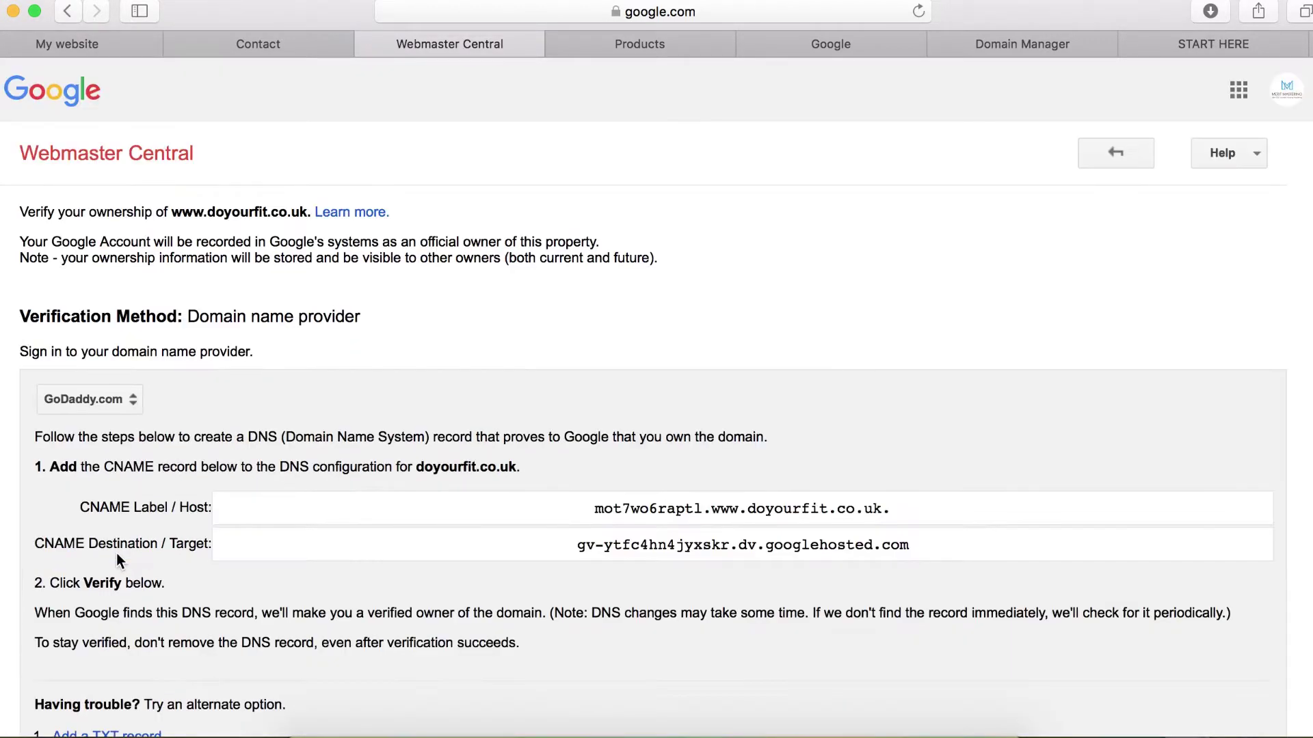
pyautogui.click(664, 508)
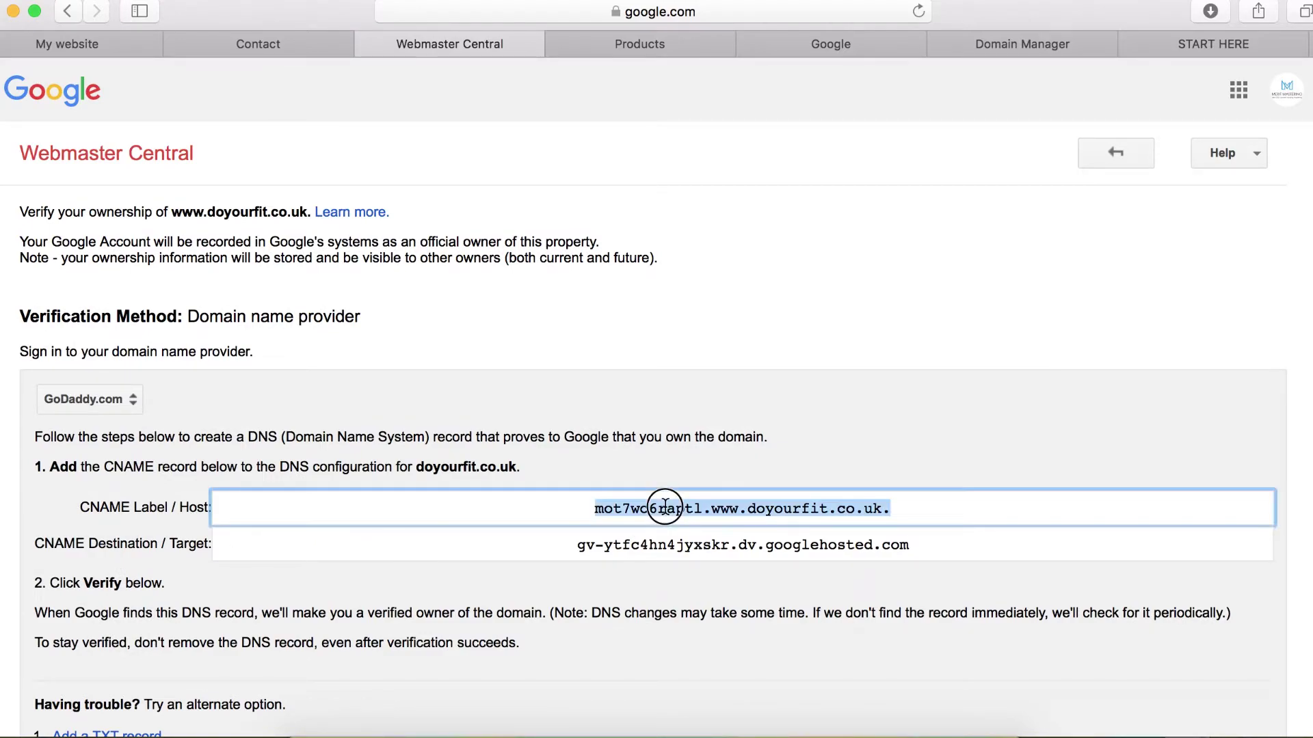
pyautogui.rightClick(664, 507)
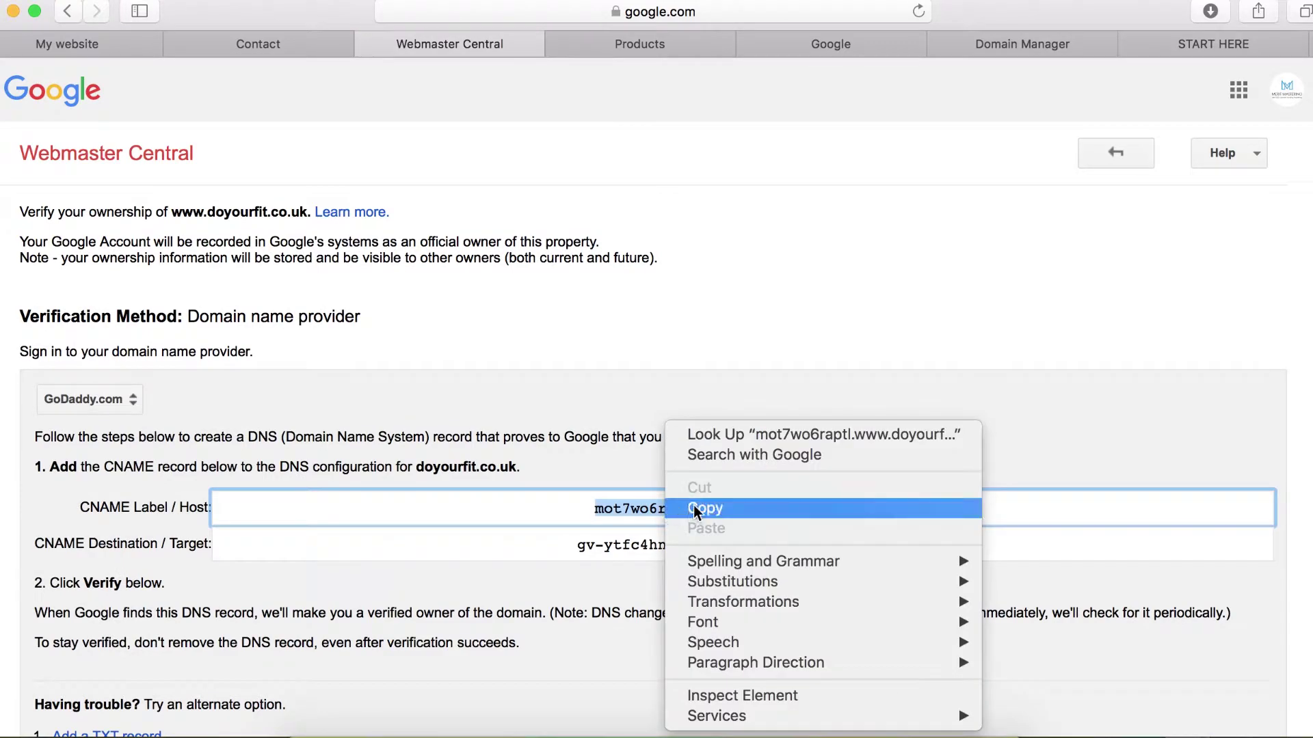
pyautogui.click(695, 507)
pyautogui.click(668, 47)
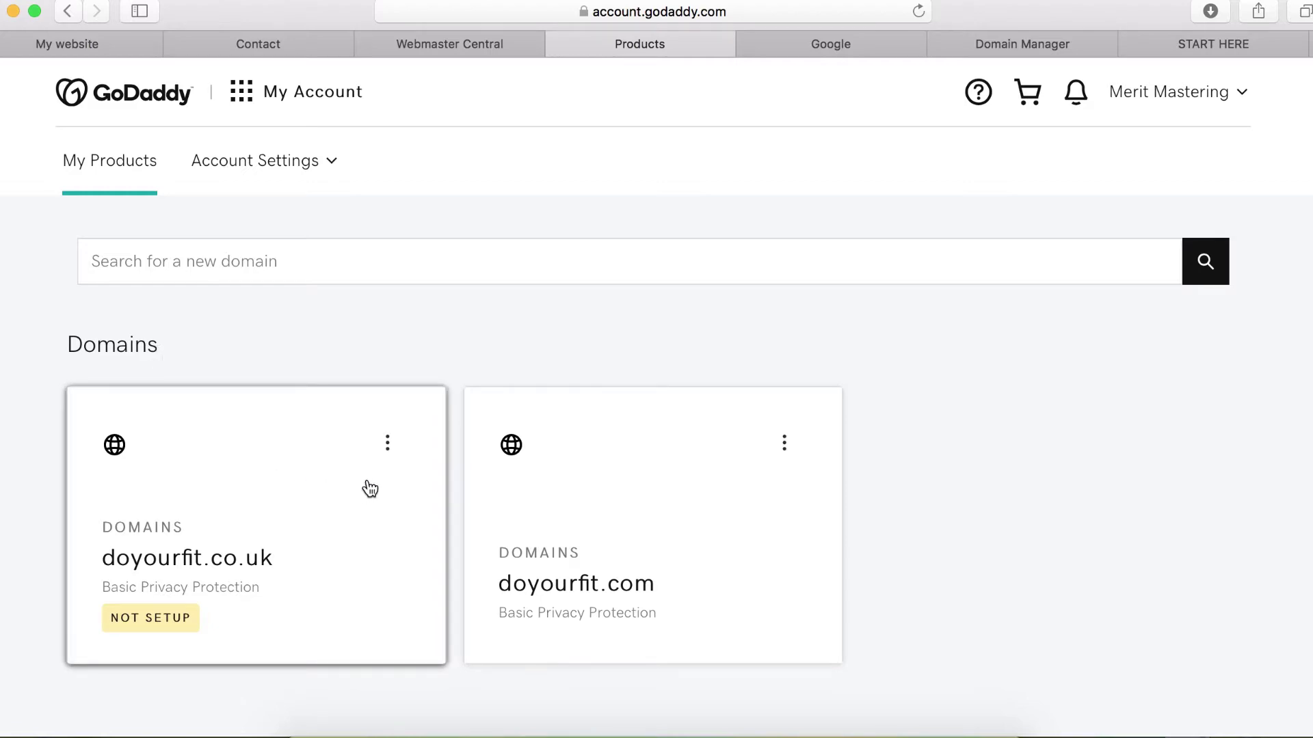
# - Add a new CNAME record in doyourfit.co.uk's DNS with the copied verification label as Host
pyautogui.click(389, 450)
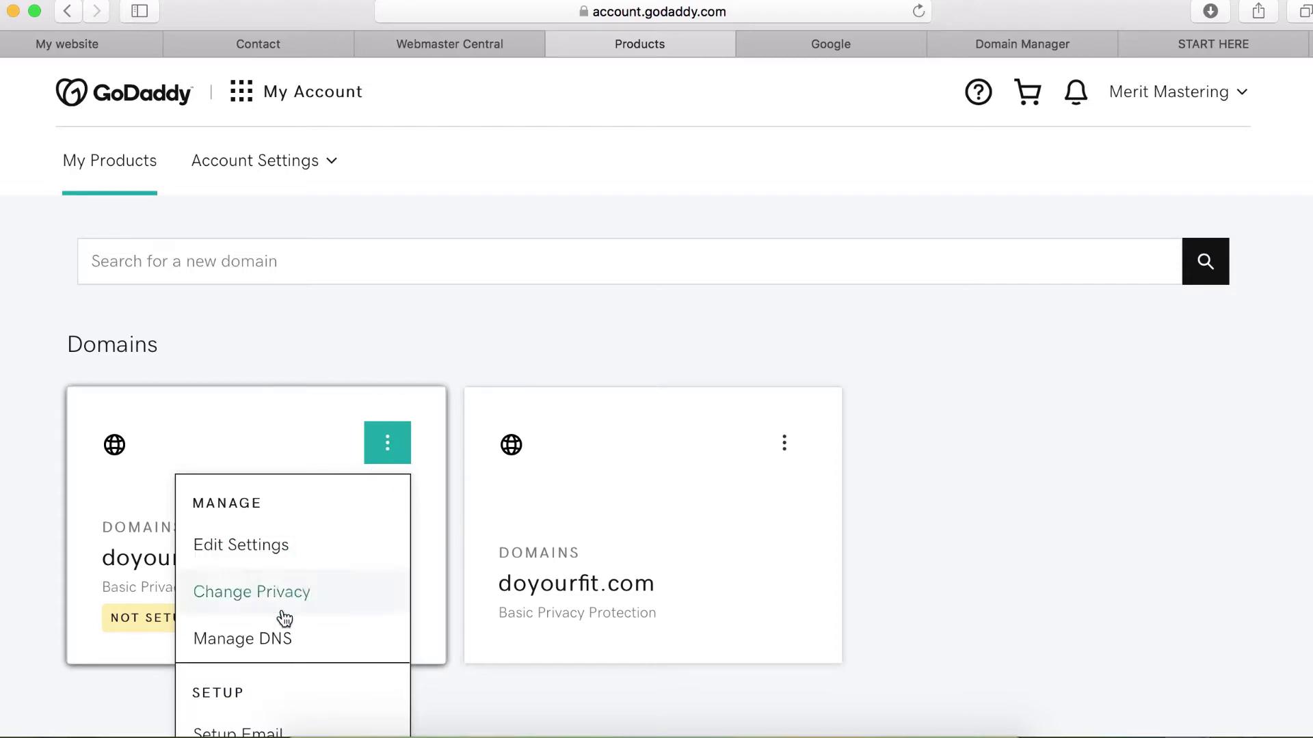
pyautogui.click(266, 647)
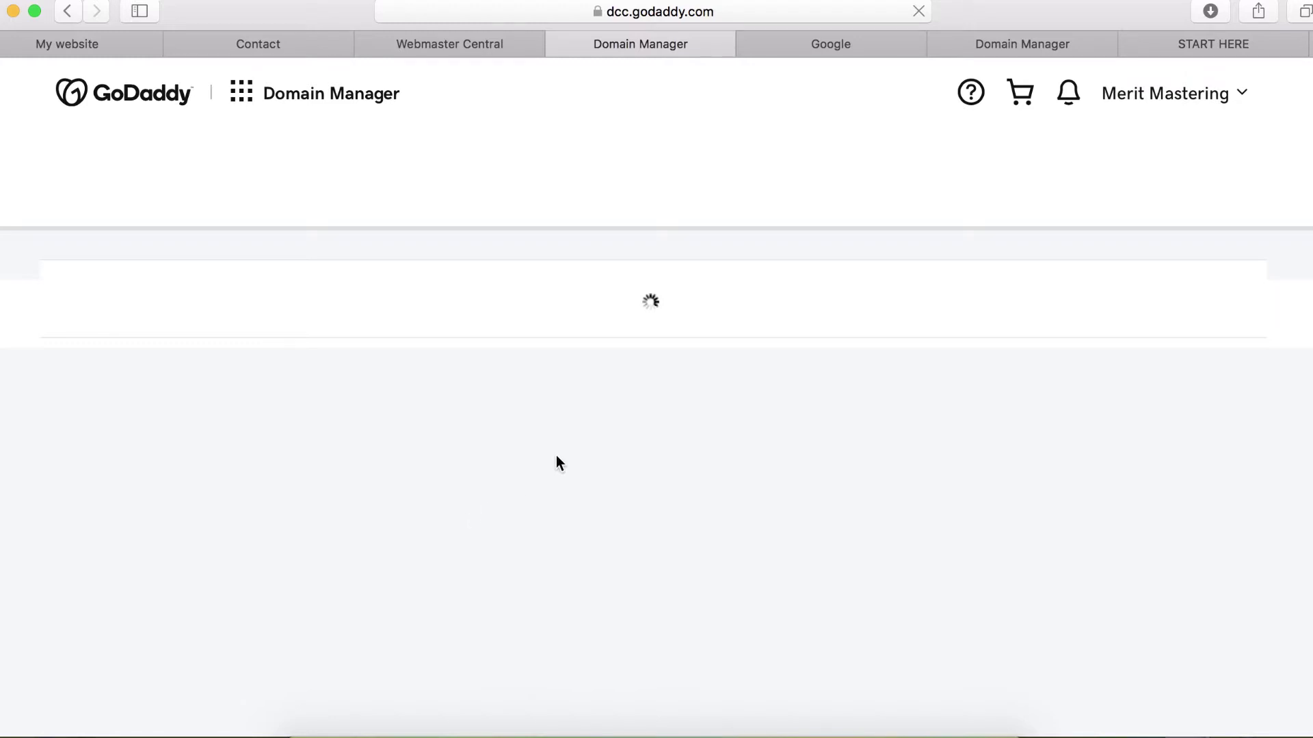
pyautogui.scroll(-2, 556, 463)
pyautogui.scroll(-6, 556, 463)
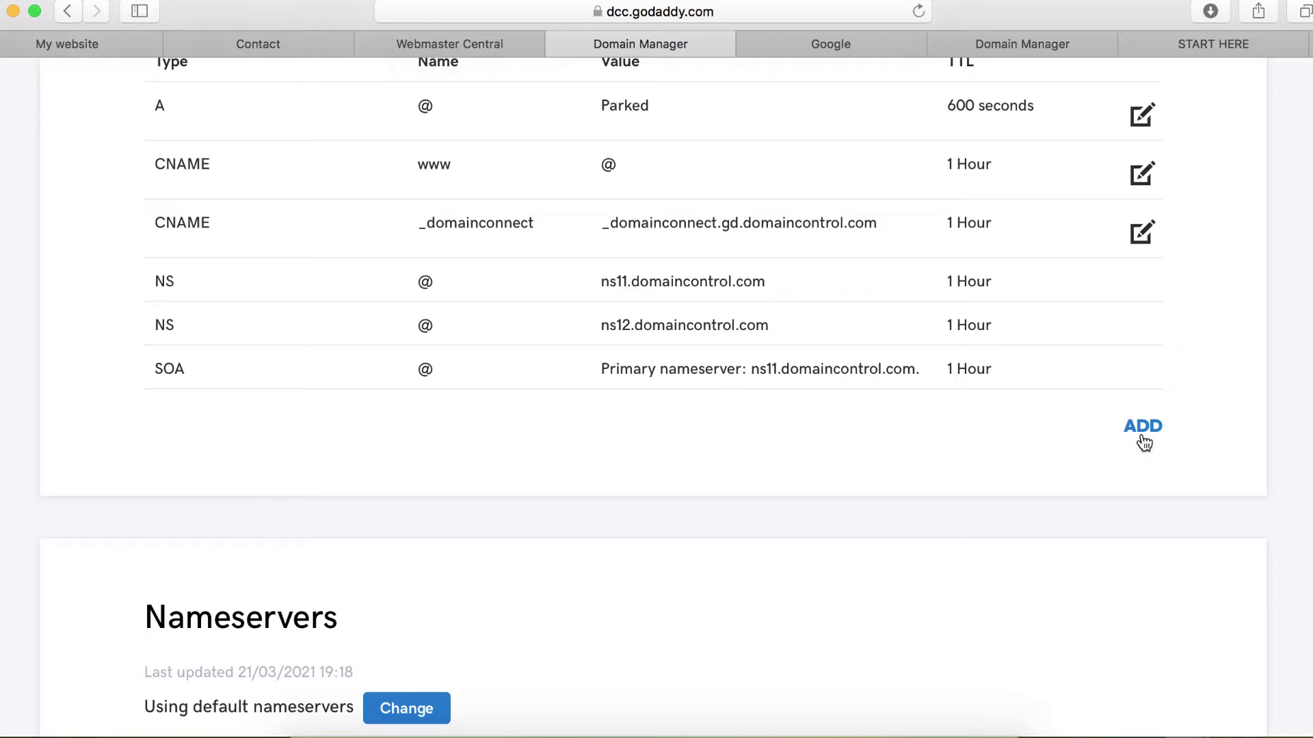
pyautogui.click(1143, 441)
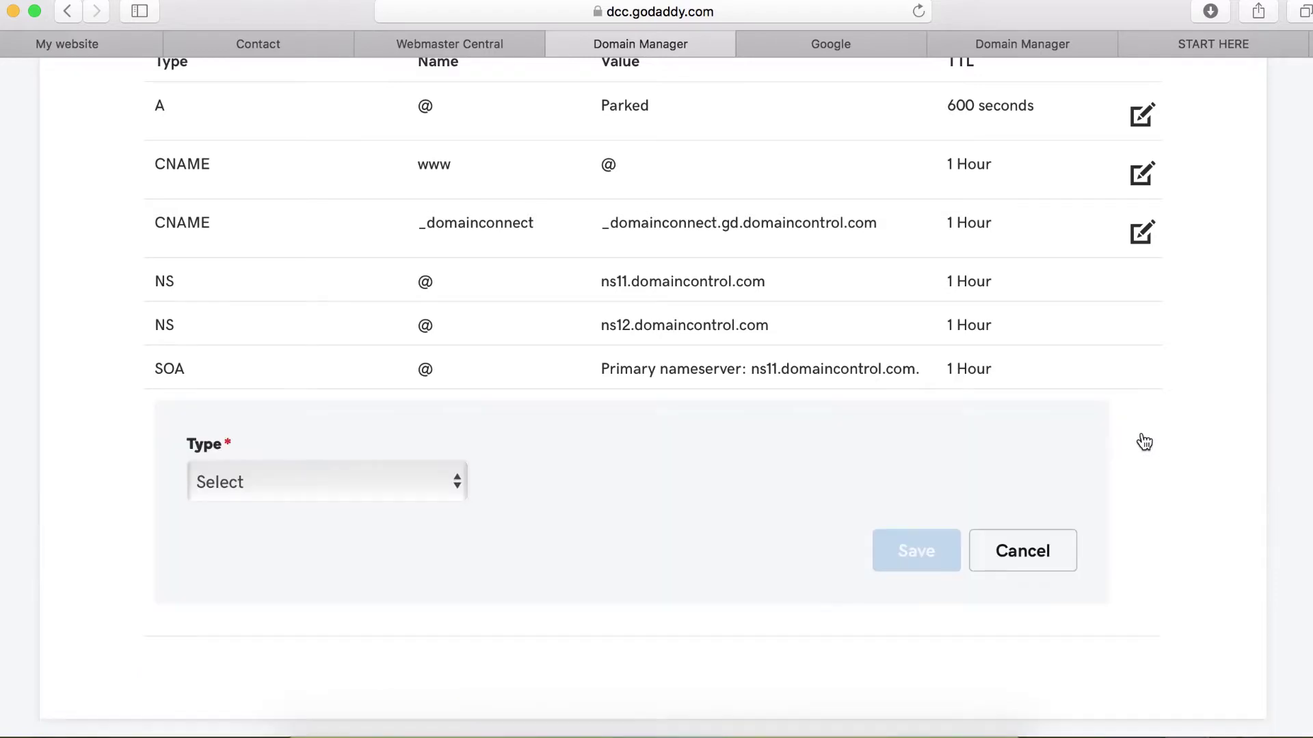
pyautogui.click(444, 491)
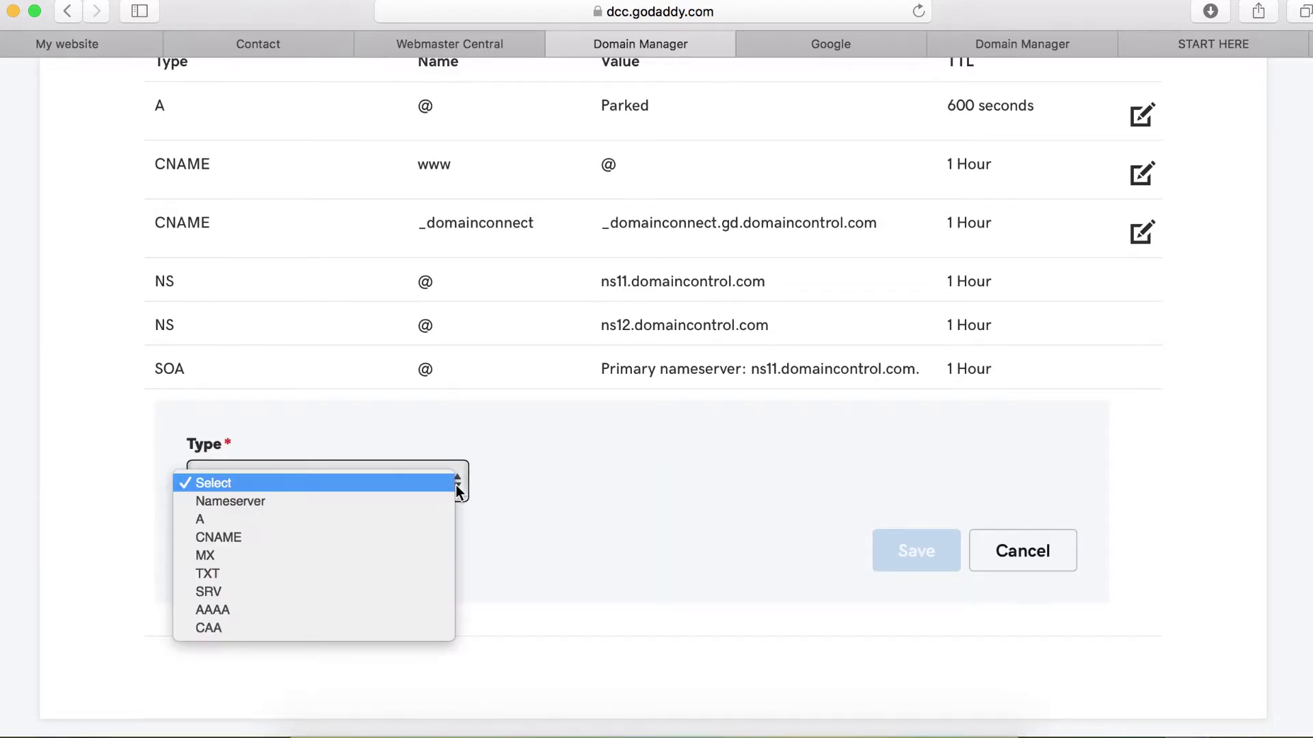
pyautogui.click(348, 536)
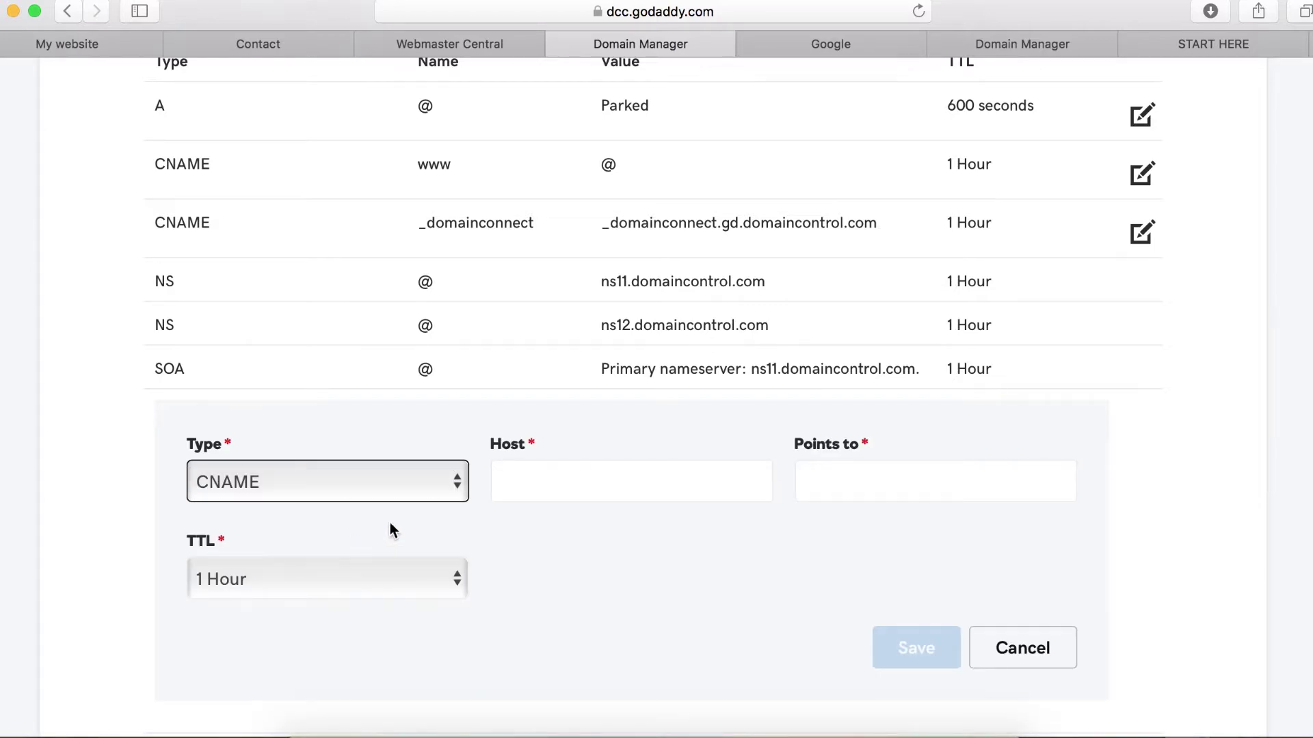
pyautogui.click(543, 489)
pyautogui.rightClick(545, 490)
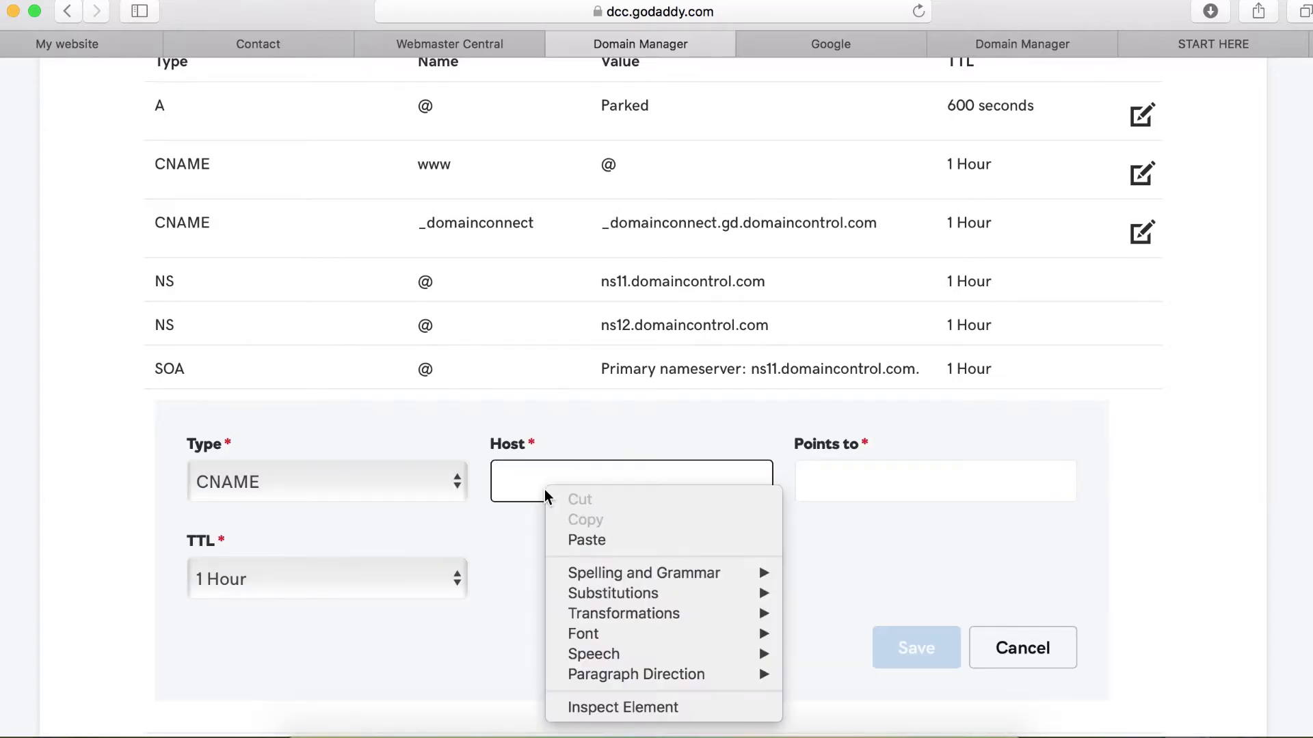
pyautogui.click(585, 540)
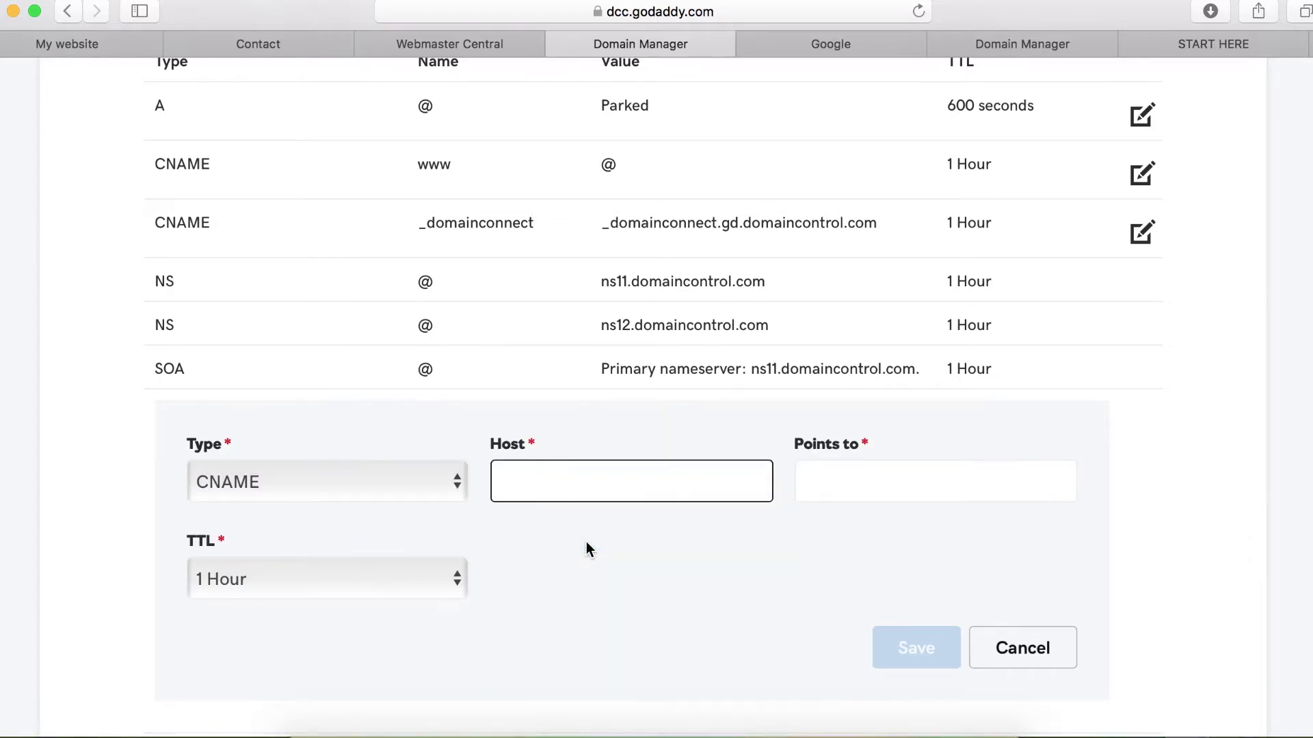
# - Copy Google's googlehosted.com target into the record's Points to field and save it
pyautogui.click(823, 485)
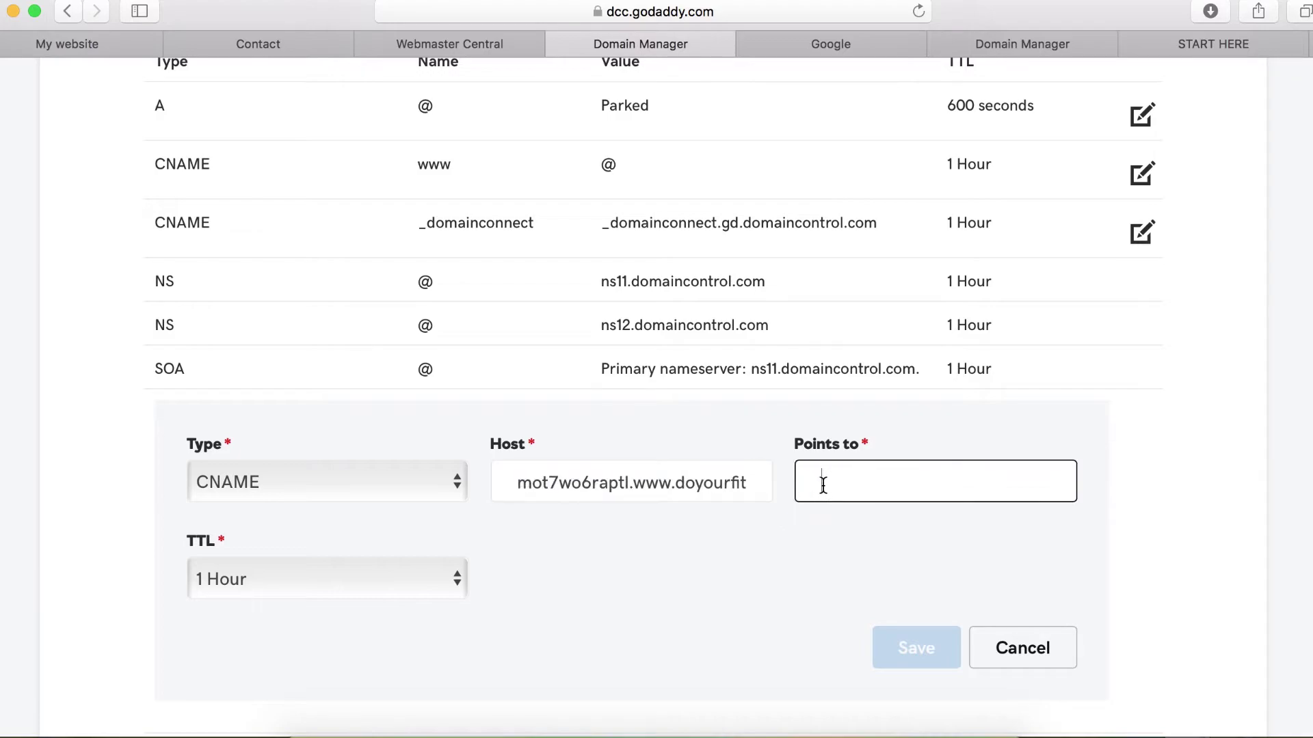
pyautogui.click(451, 45)
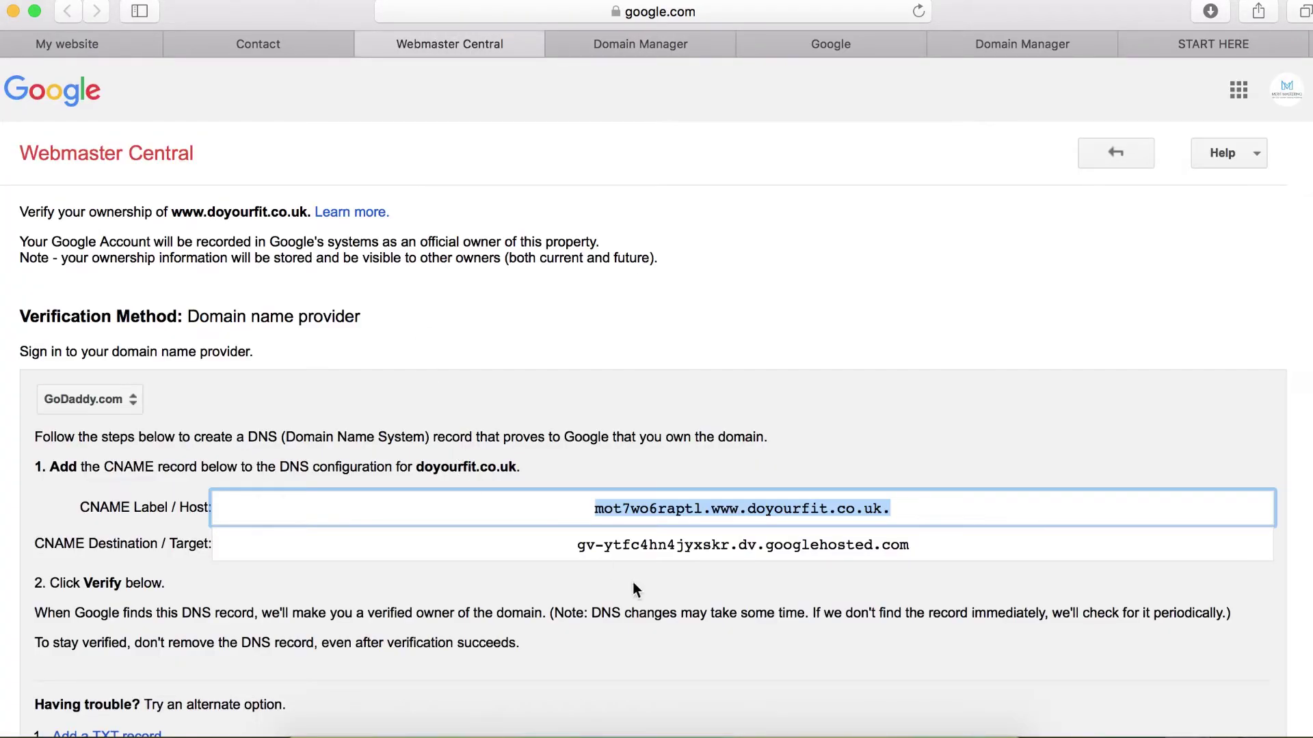
pyautogui.click(663, 549)
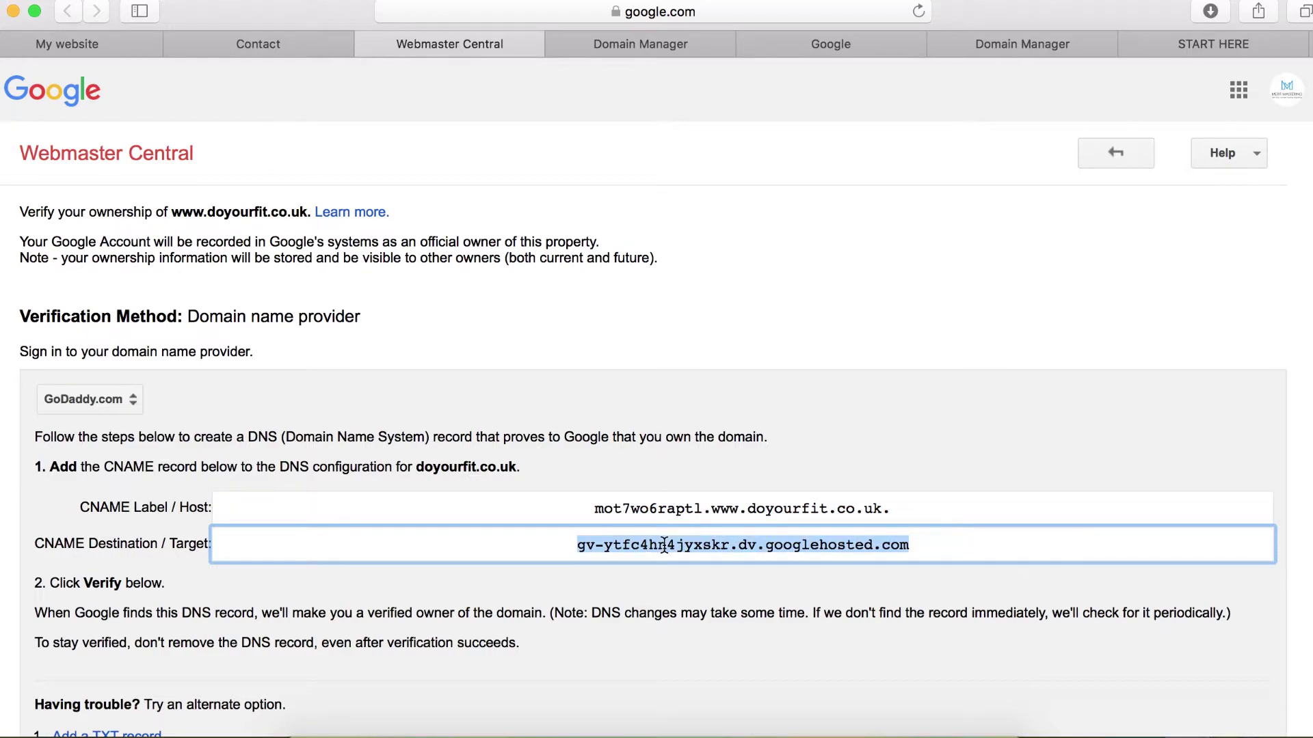
pyautogui.rightClick(663, 544)
pyautogui.click(710, 506)
pyautogui.click(637, 43)
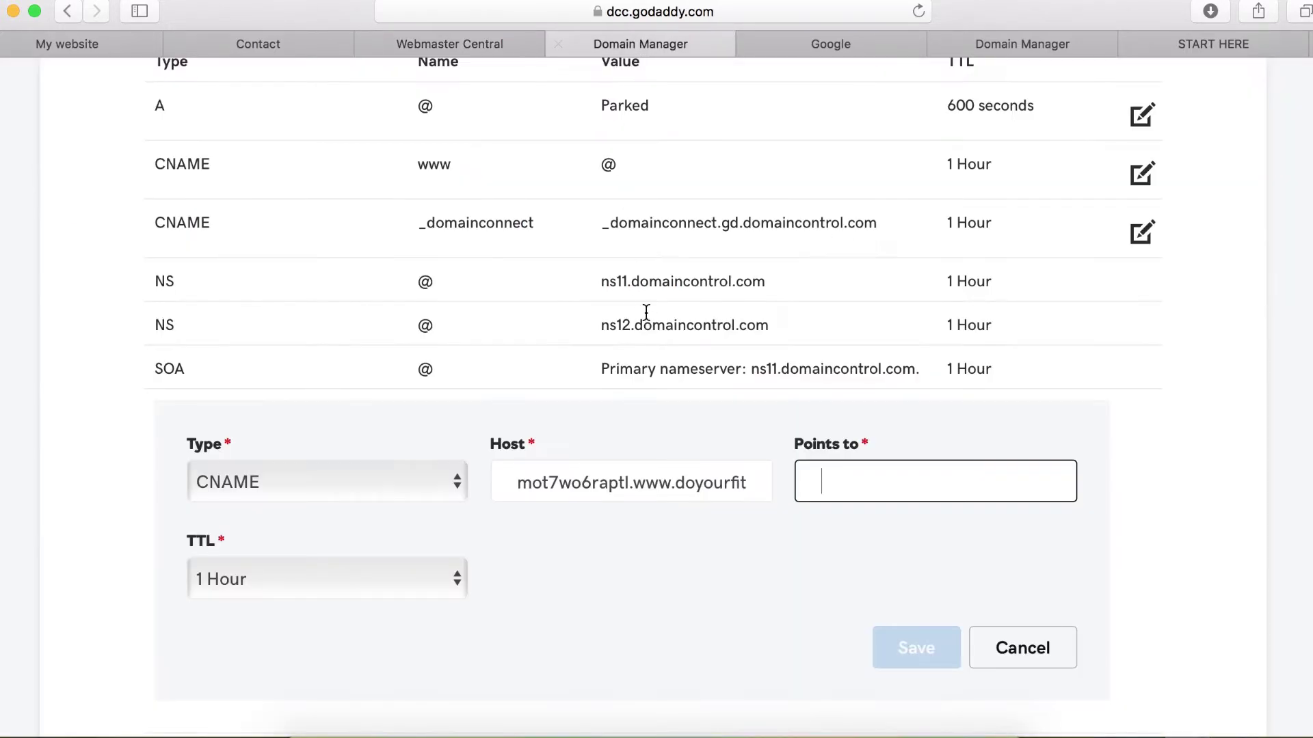
pyautogui.rightClick(870, 488)
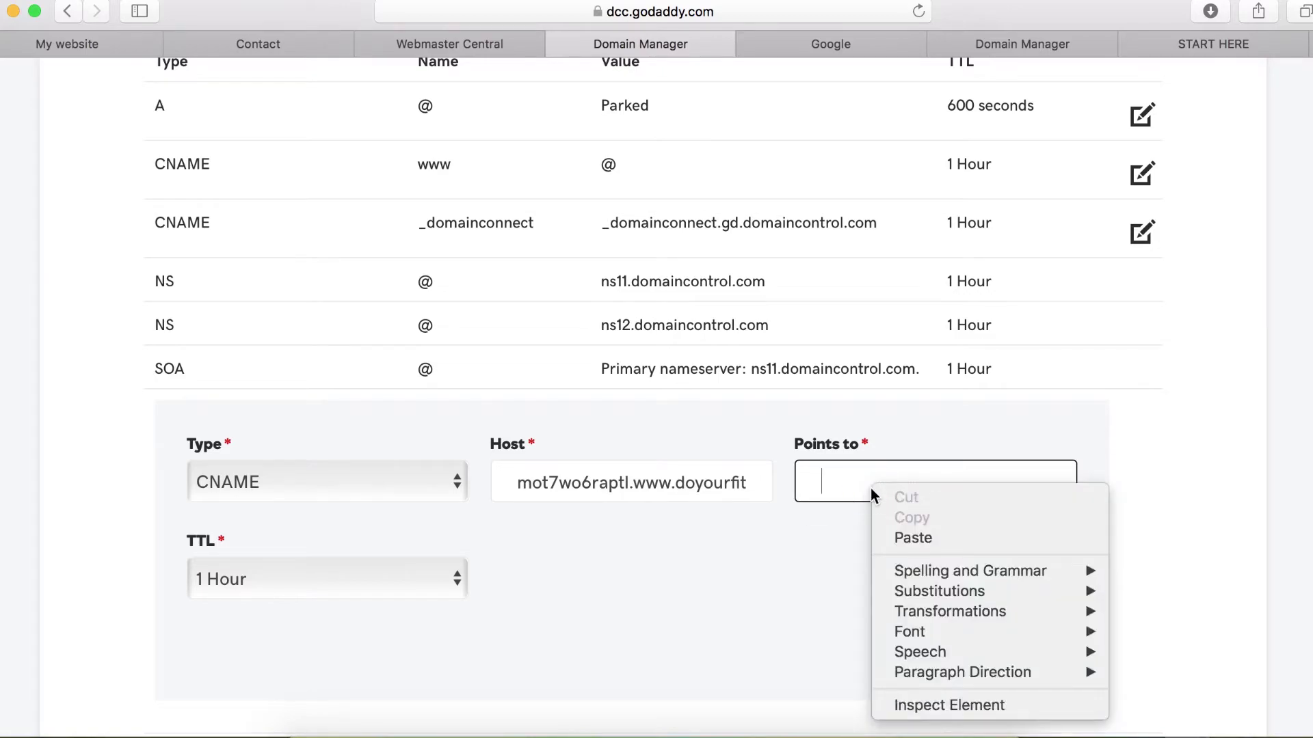
pyautogui.click(904, 538)
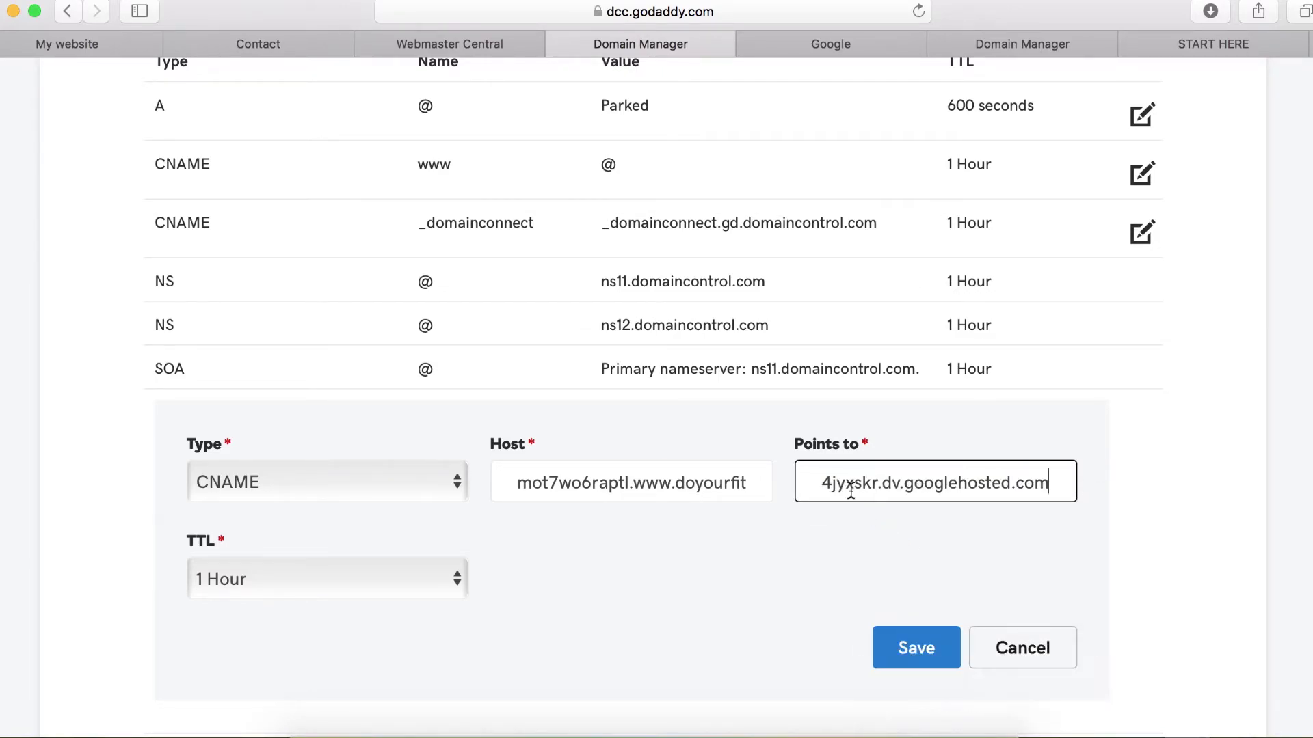
pyautogui.click(924, 670)
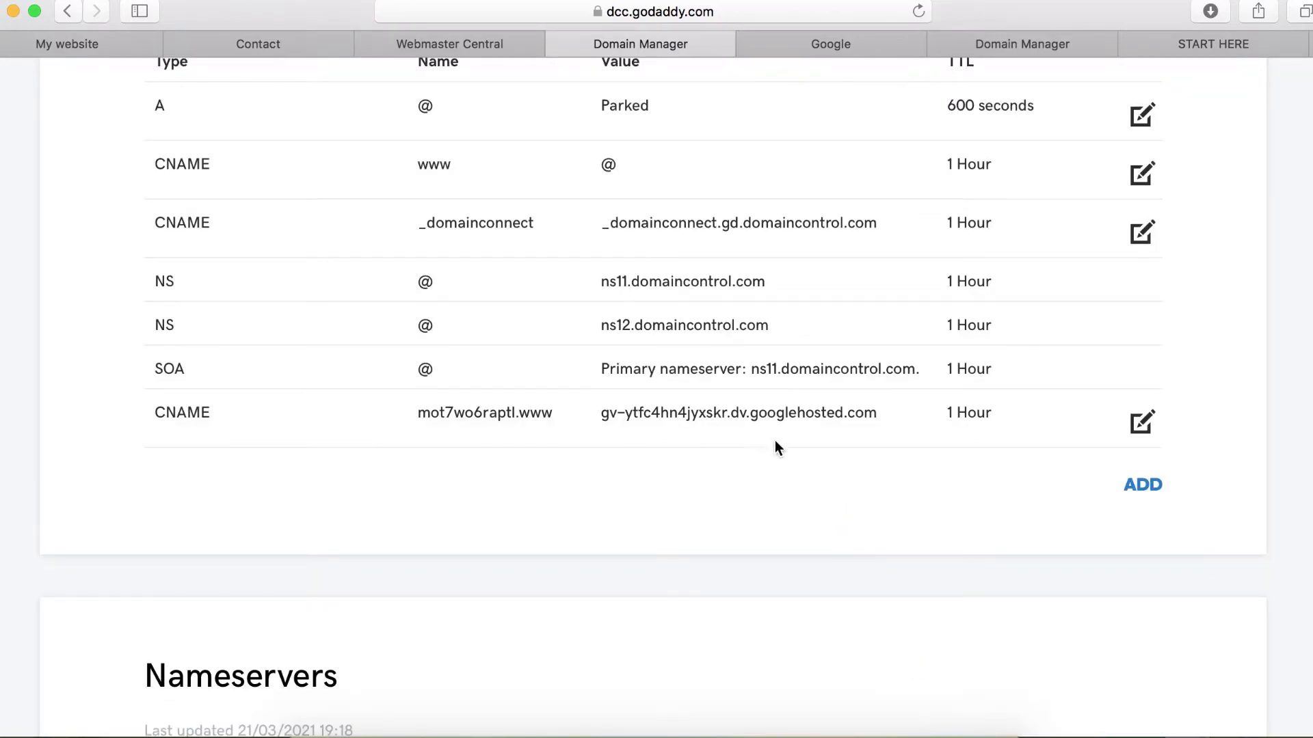
pyautogui.click(458, 46)
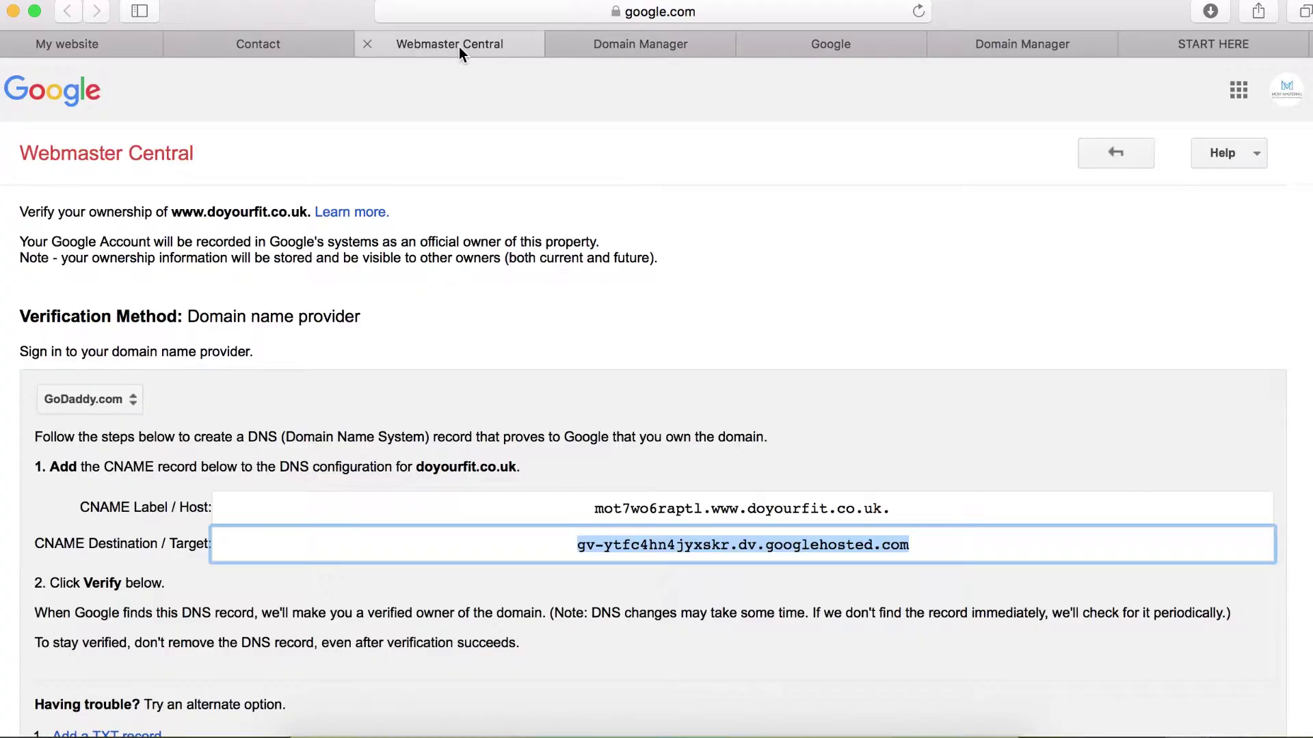
pyautogui.scroll(-5, 516, 362)
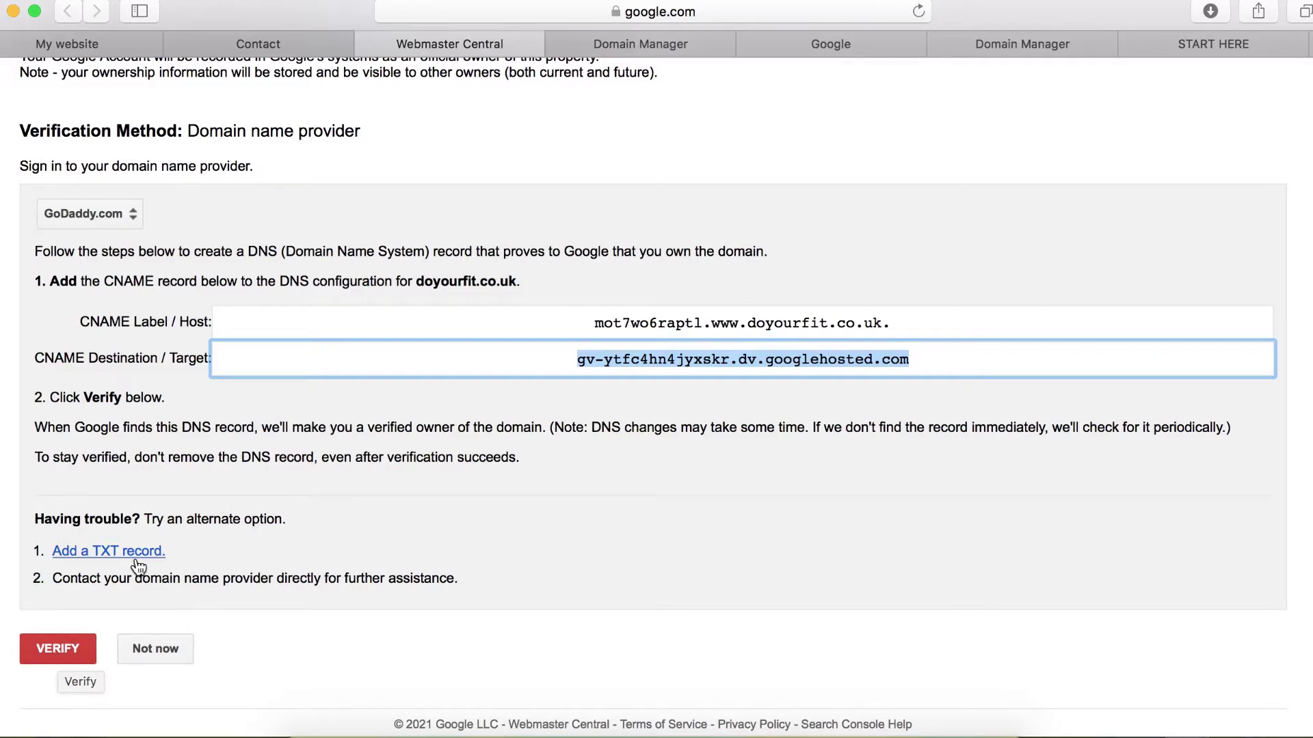
pyautogui.scroll(3, 137, 559)
pyautogui.scroll(-3, 136, 559)
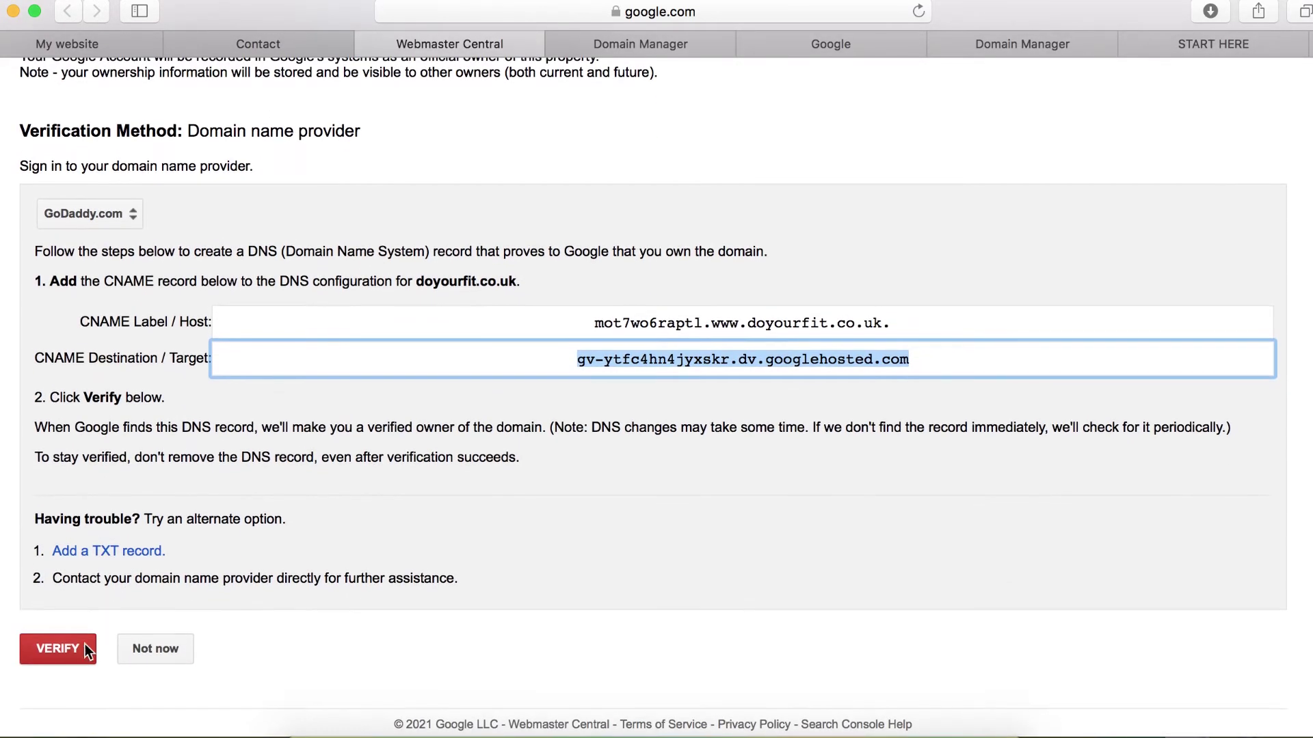
pyautogui.click(65, 653)
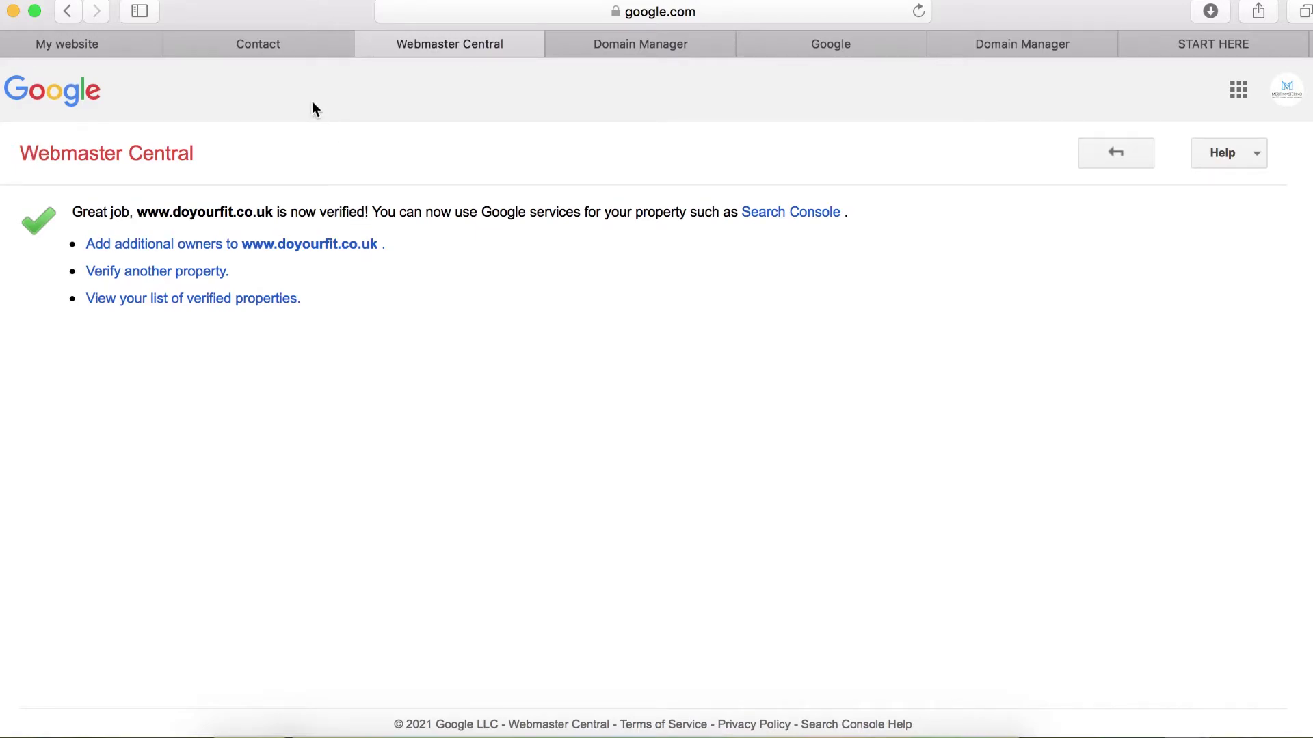
# - Cancel the unverified attempt and restart third-party domain setup, entering doyourfit.co.uk
pyautogui.click(280, 54)
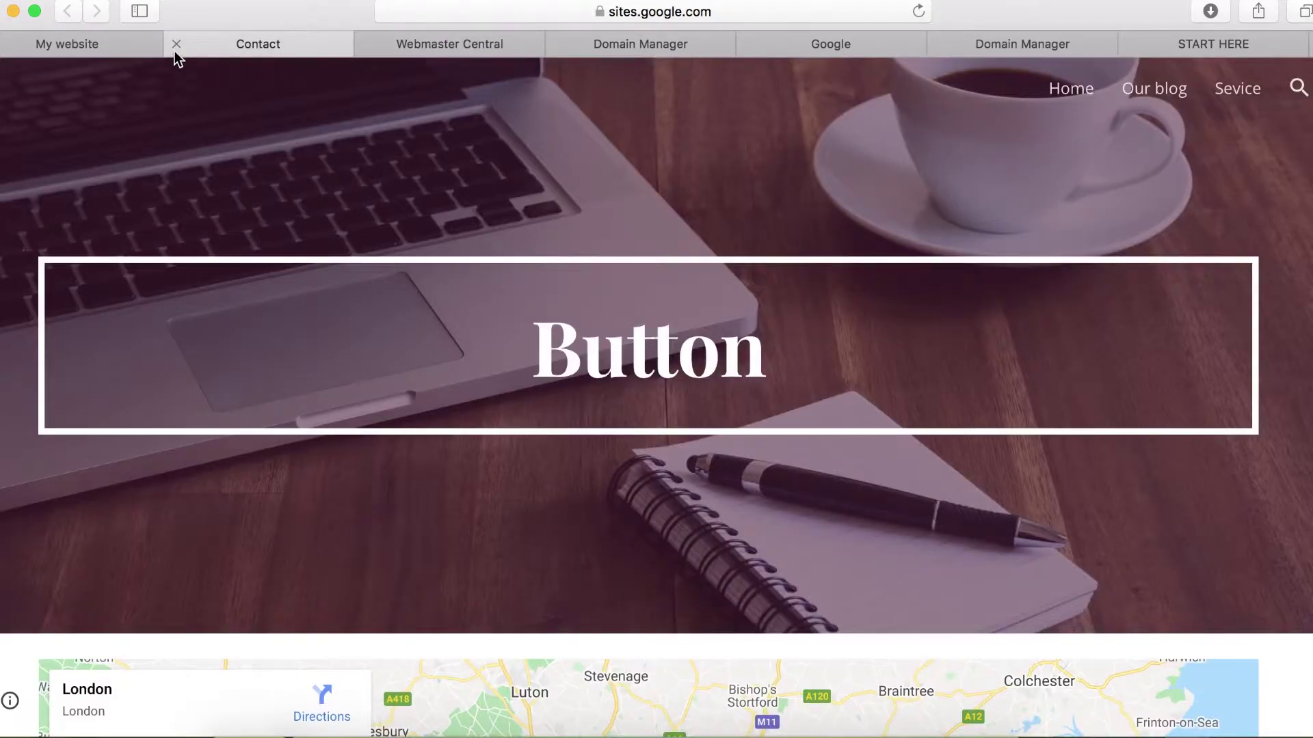
pyautogui.click(107, 43)
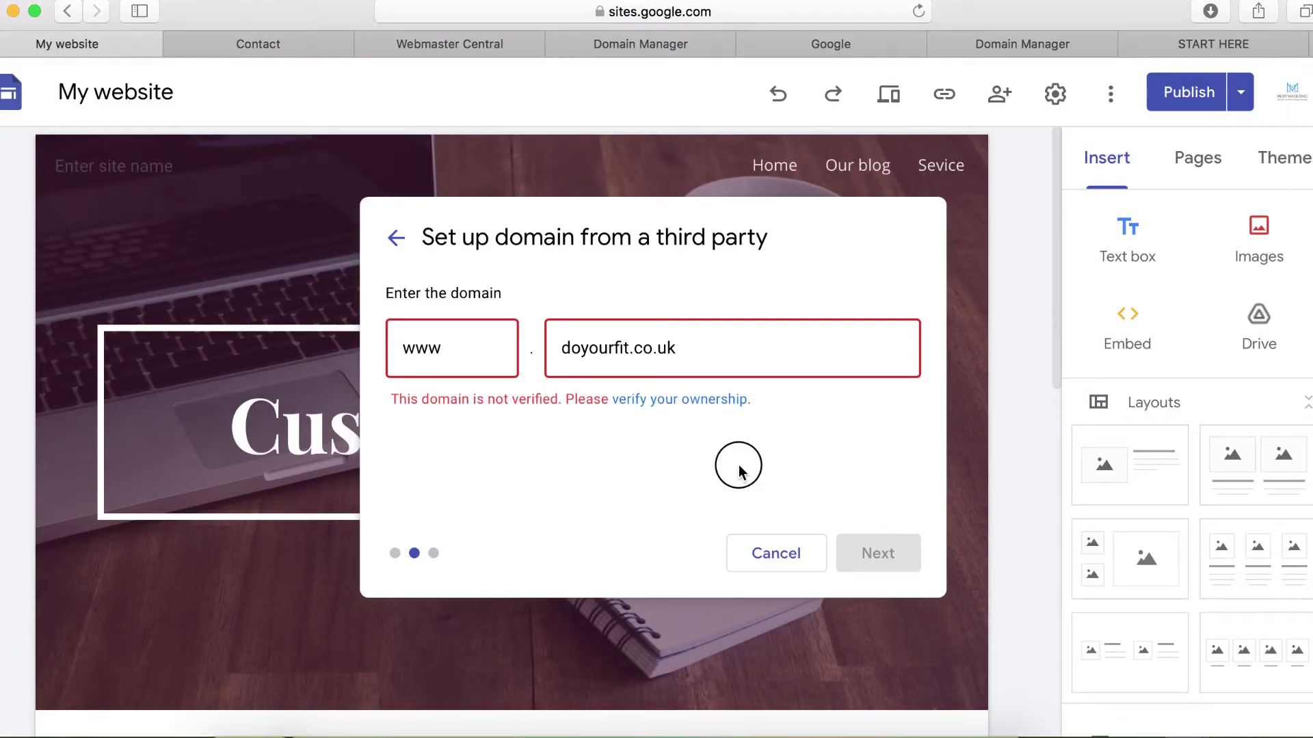
pyautogui.click(774, 557)
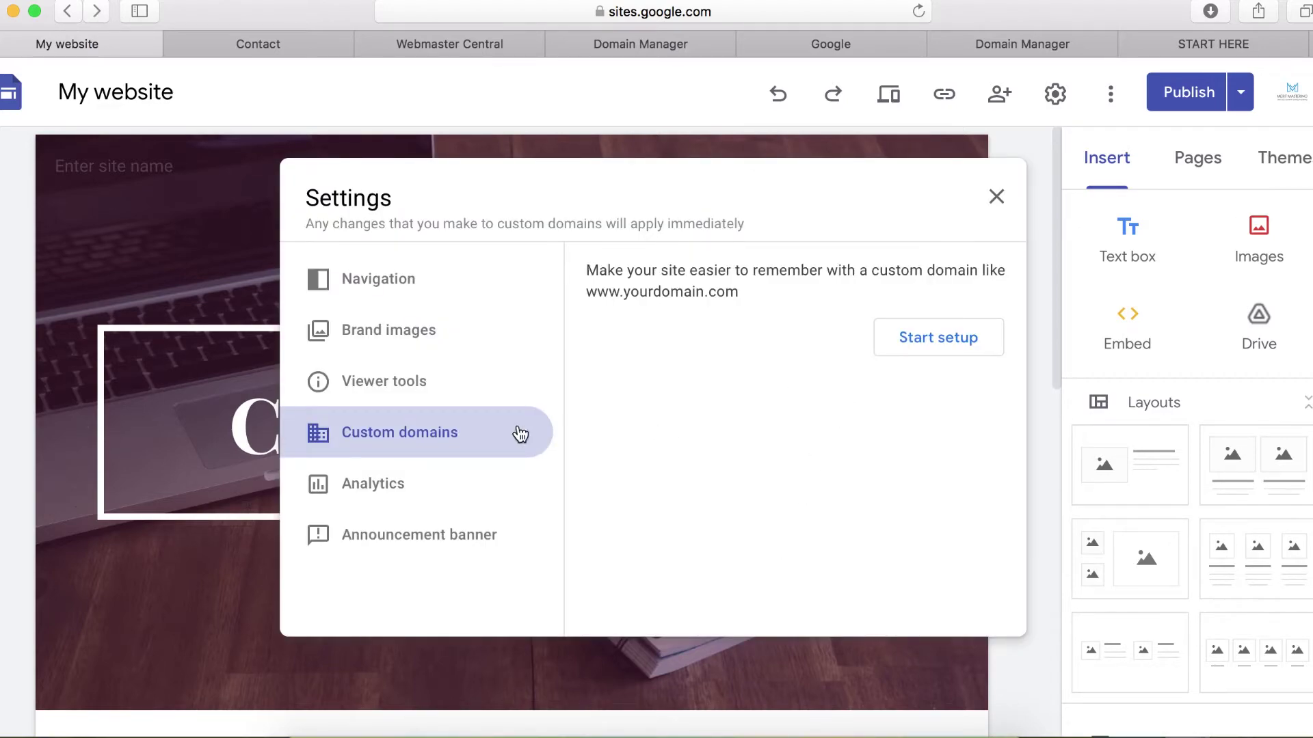
pyautogui.click(428, 441)
pyautogui.click(916, 346)
pyautogui.click(585, 310)
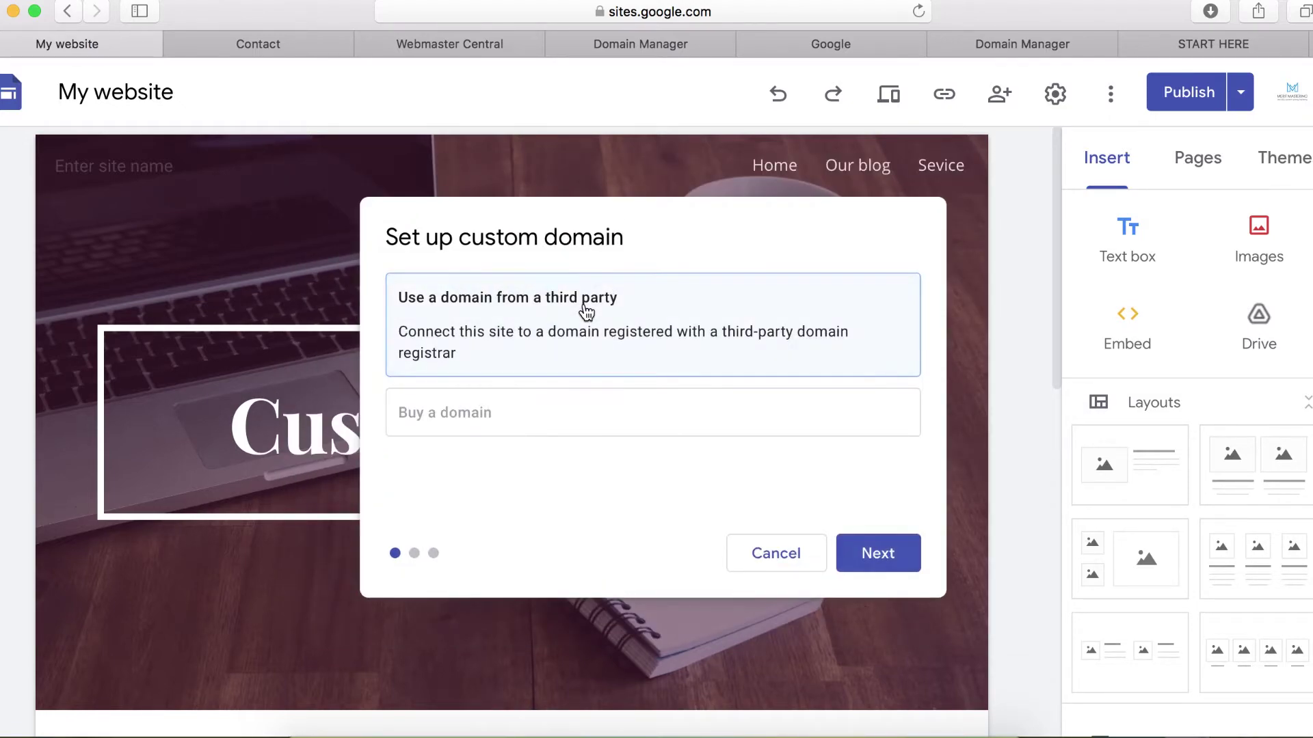
pyautogui.click(877, 561)
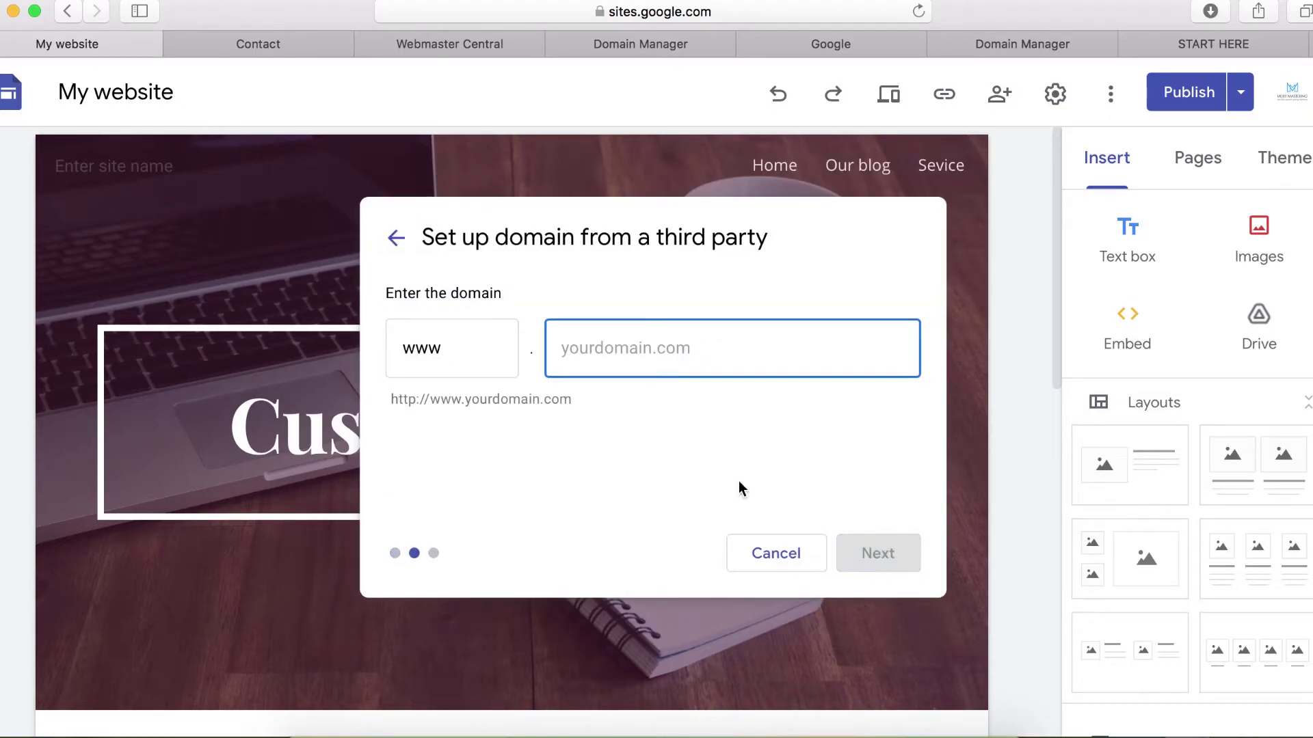
pyautogui.click(599, 352)
pyautogui.write('do')
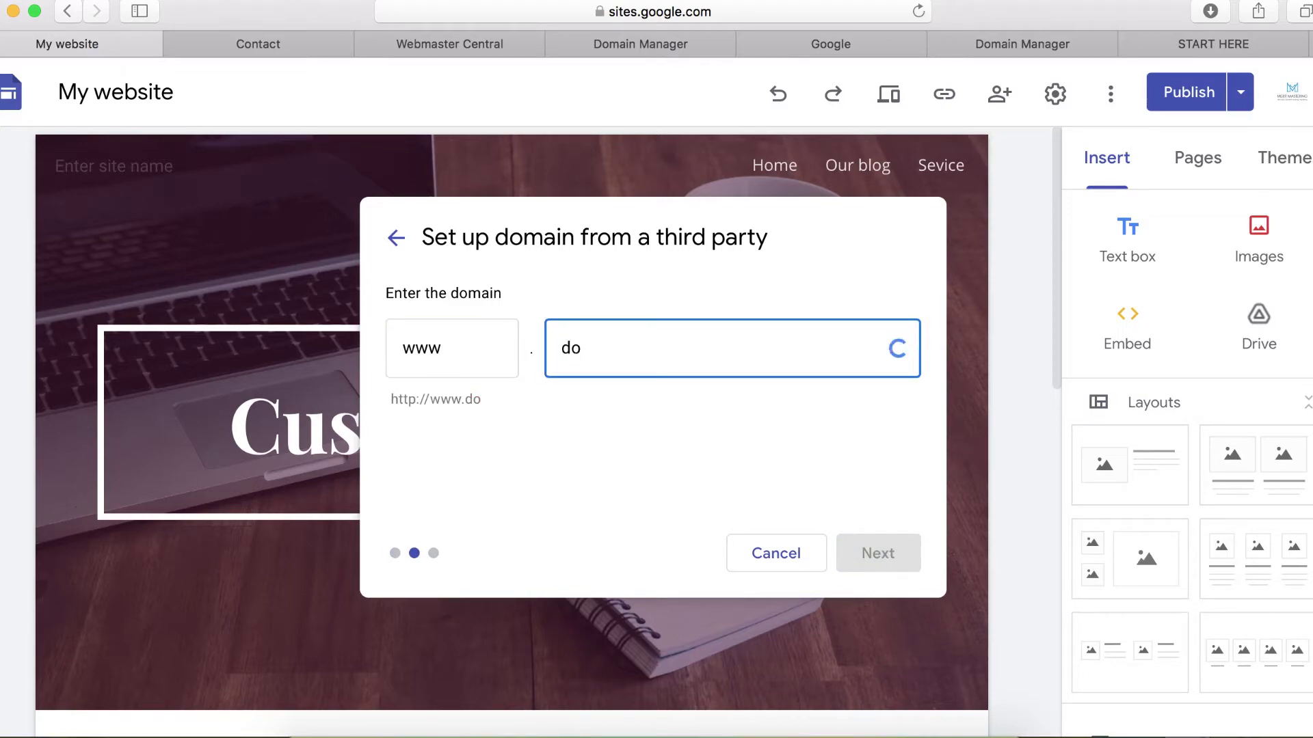
pyautogui.write('yourfit.co.uk')
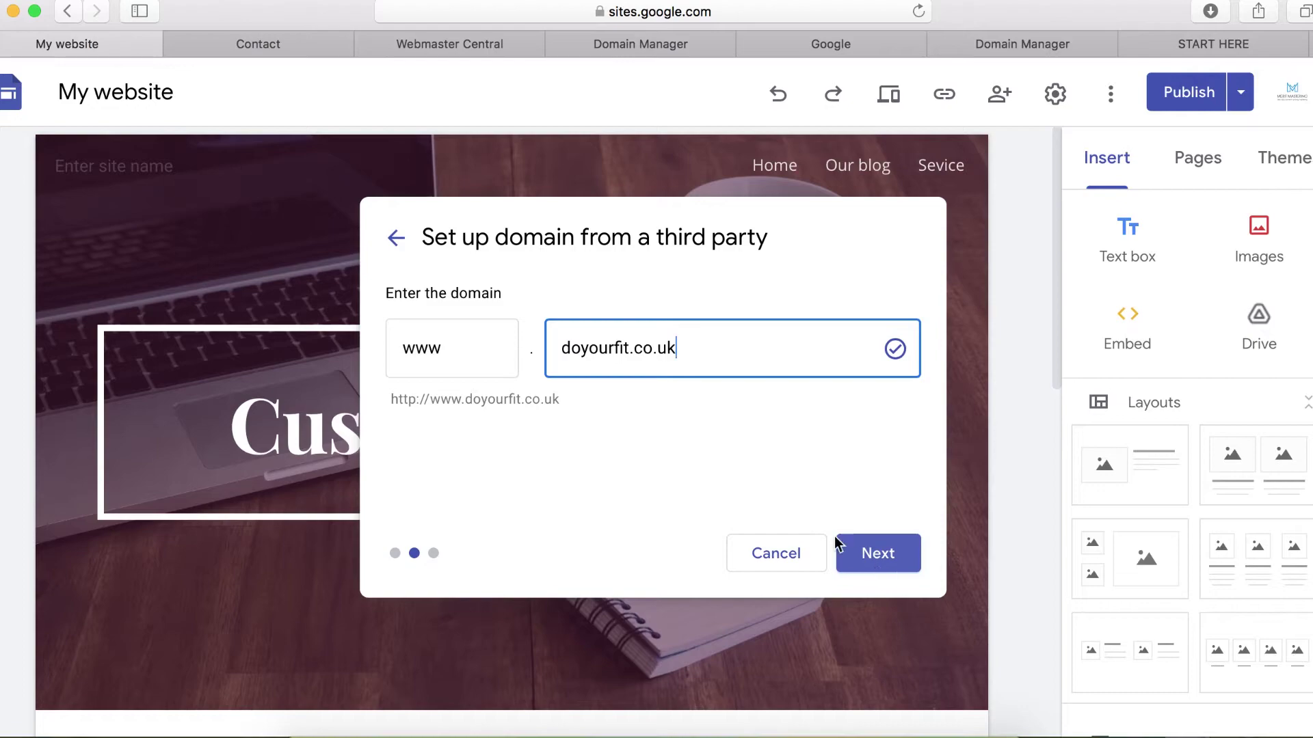
pyautogui.click(883, 564)
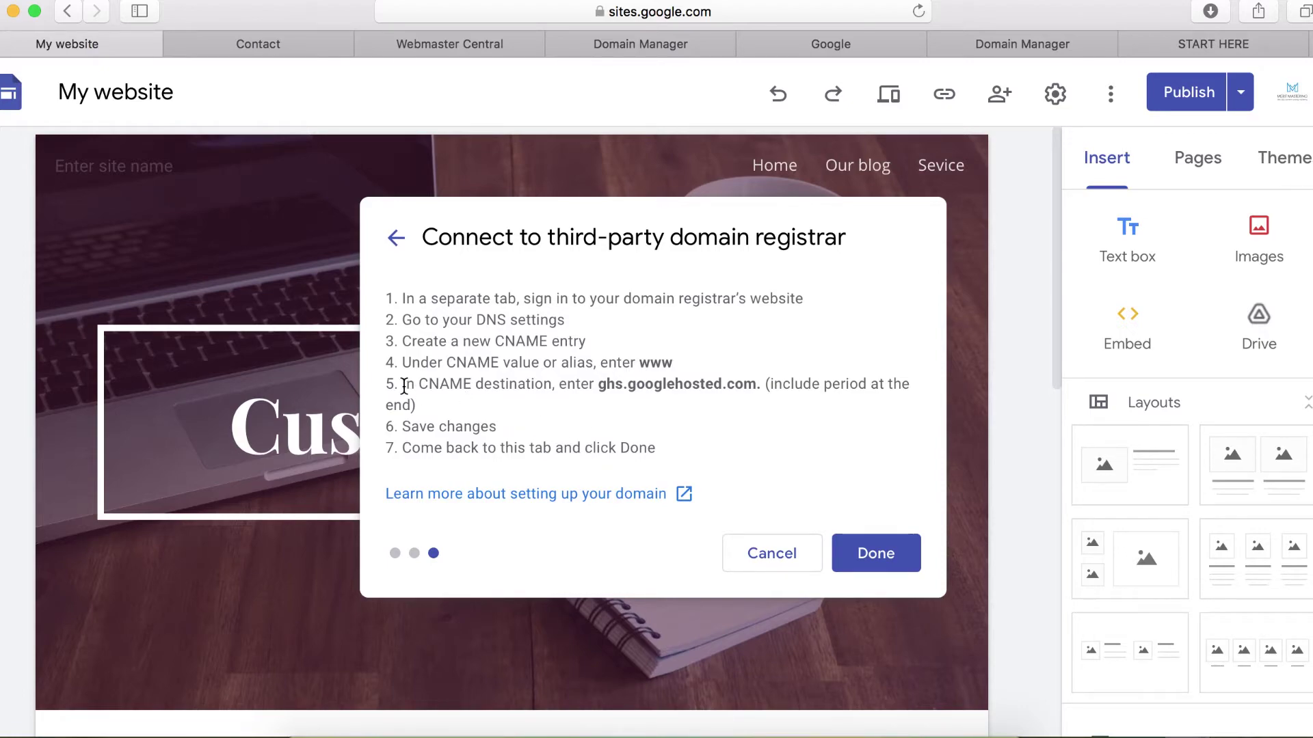
pyautogui.click(870, 567)
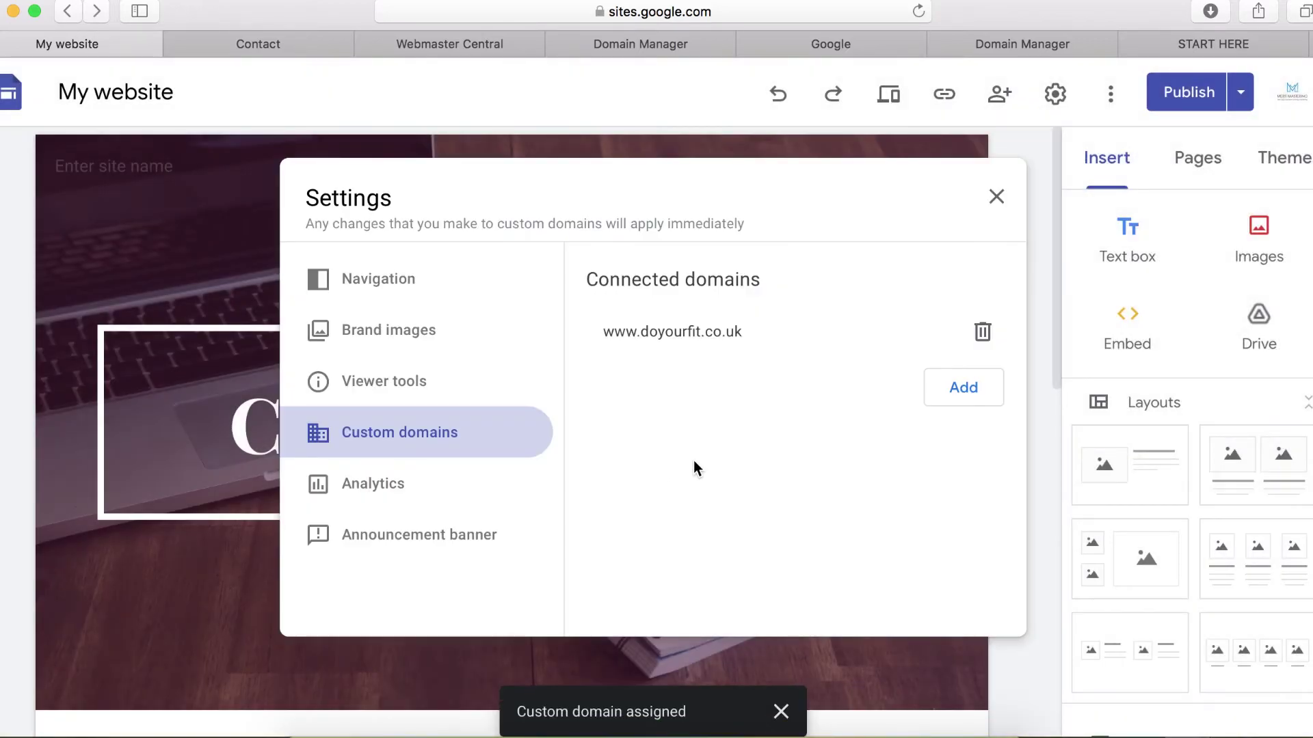
pyautogui.click(459, 11)
pyautogui.press('super+v')
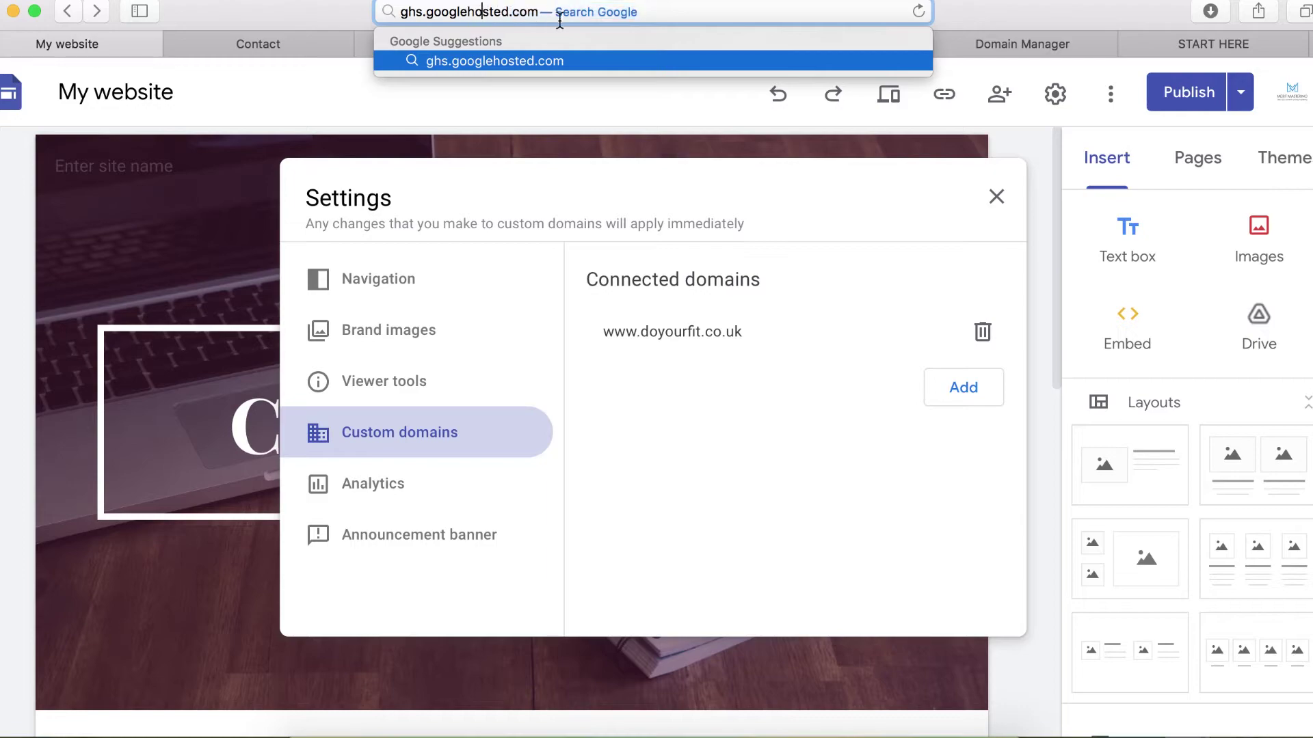
pyautogui.press('super+a')
pyautogui.rightClick(522, 13)
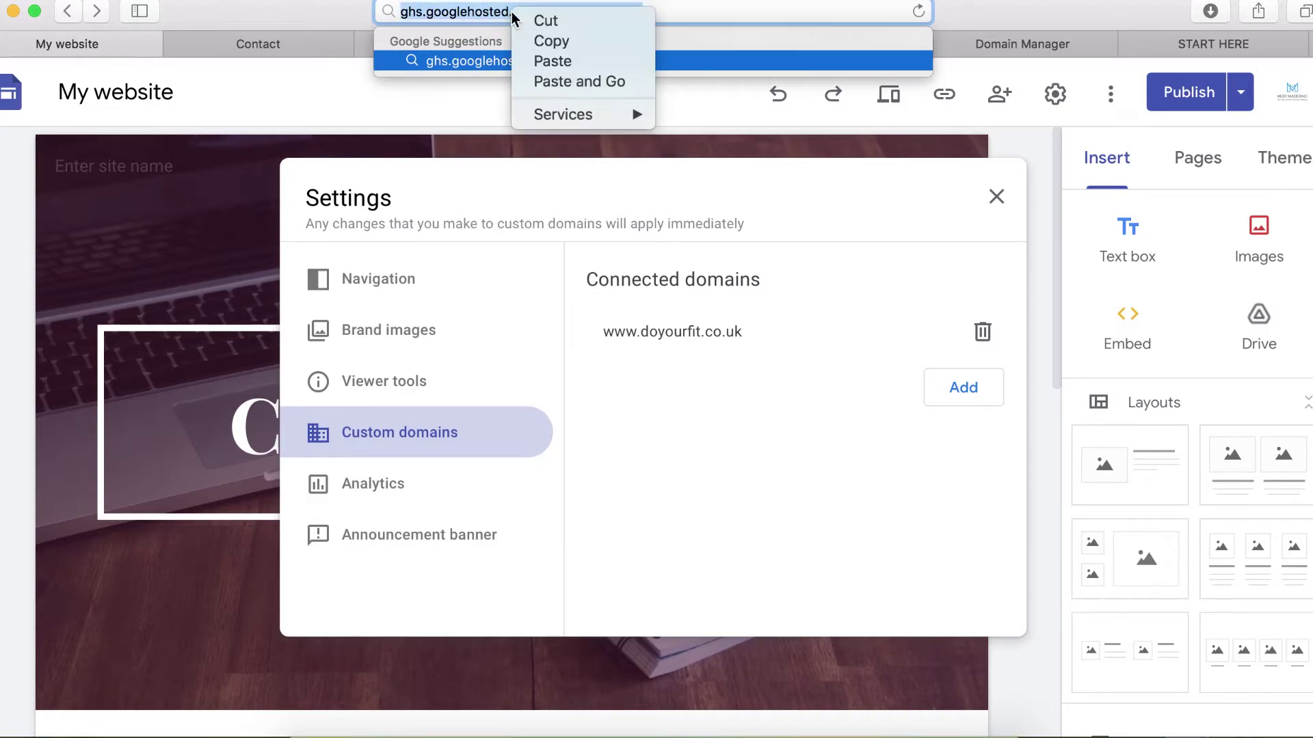
pyautogui.click(545, 63)
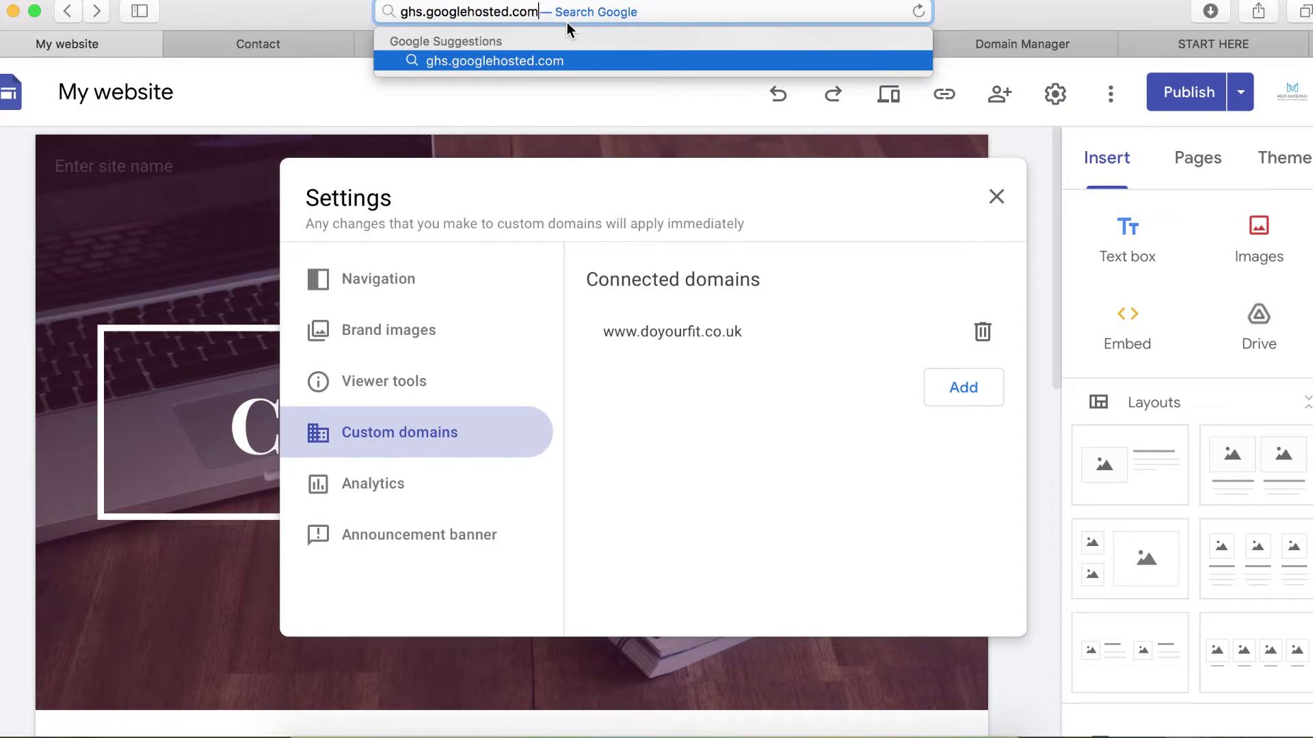
# - Return to GoDaddy and scroll doyourfit.co.uk's DNS records to the www CNAME row
pyautogui.click(959, 52)
pyautogui.click(650, 44)
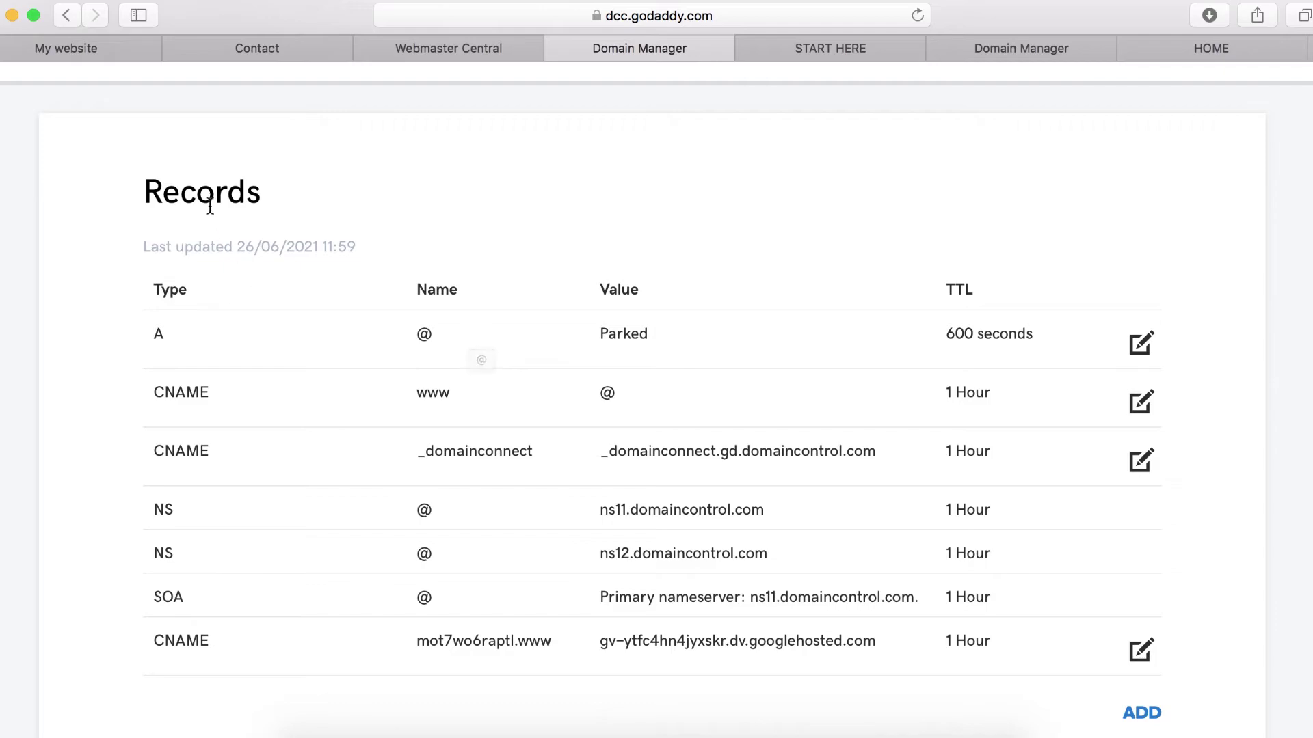
pyautogui.scroll(5, 207, 205)
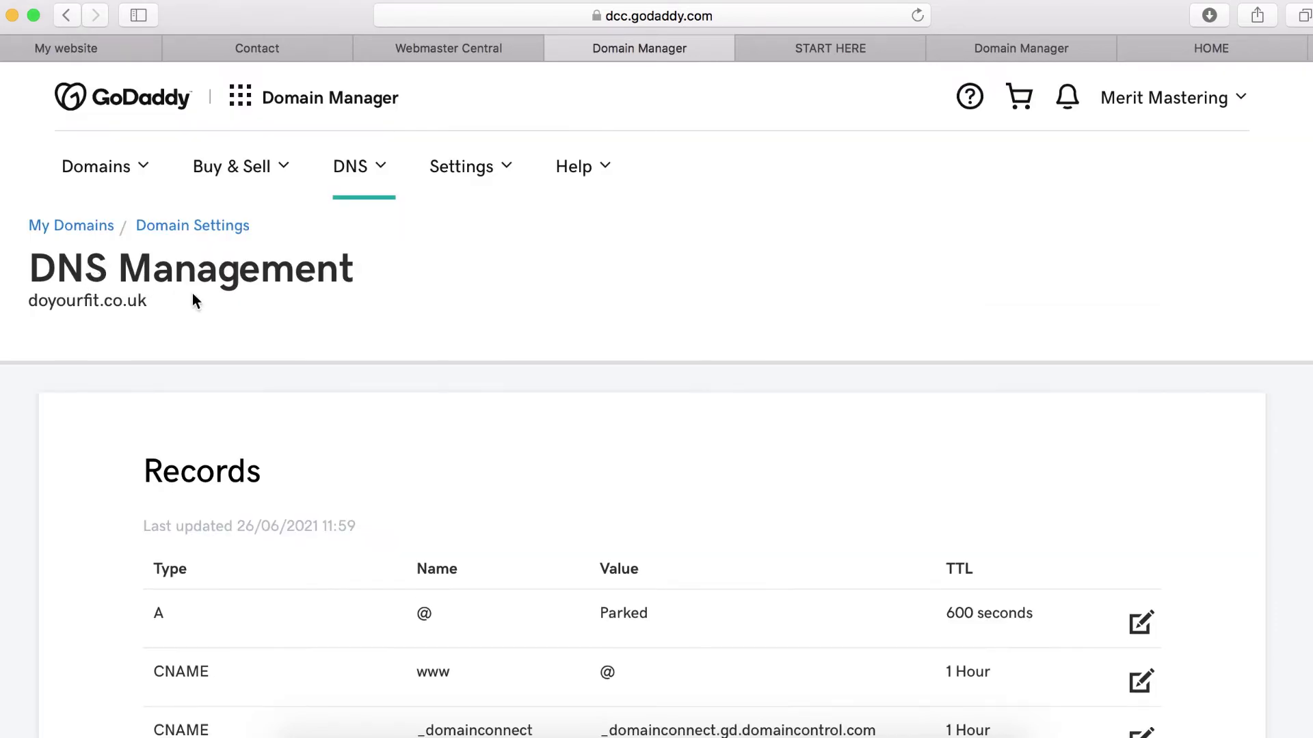
pyautogui.scroll(-3, 378, 436)
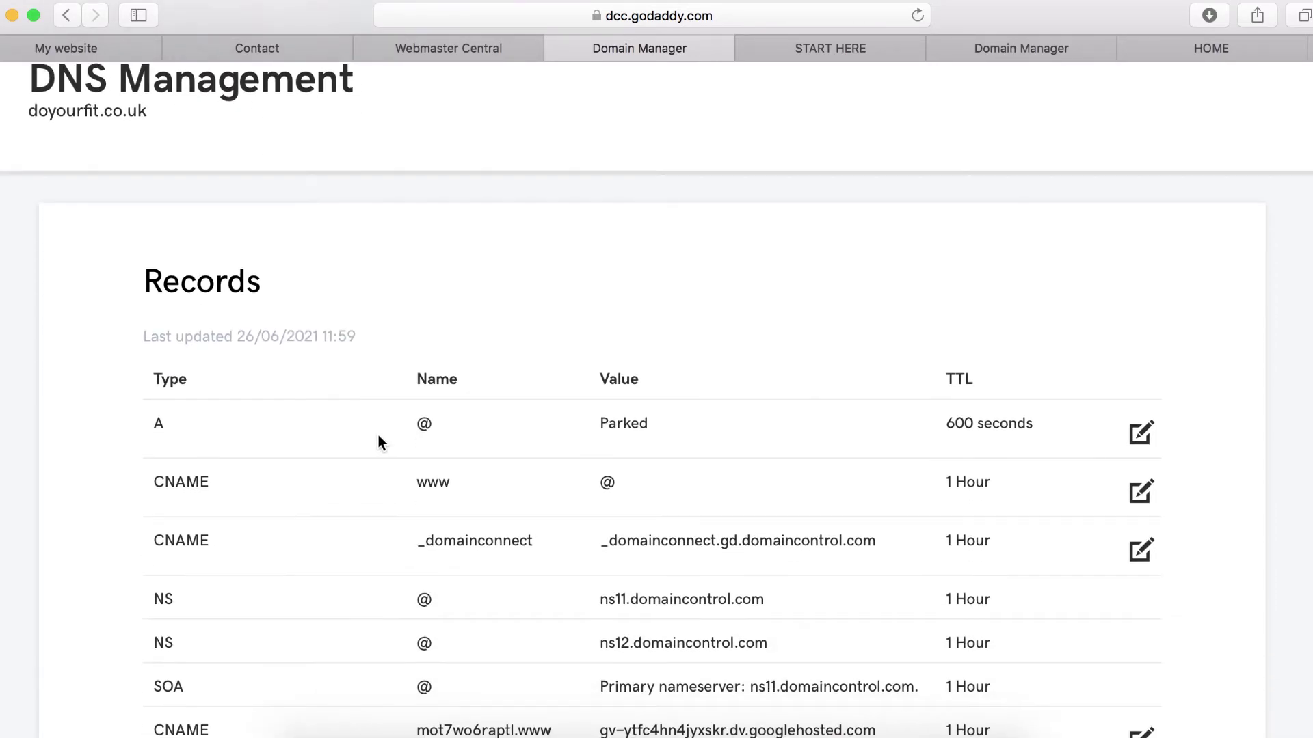
pyautogui.scroll(-3, 380, 369)
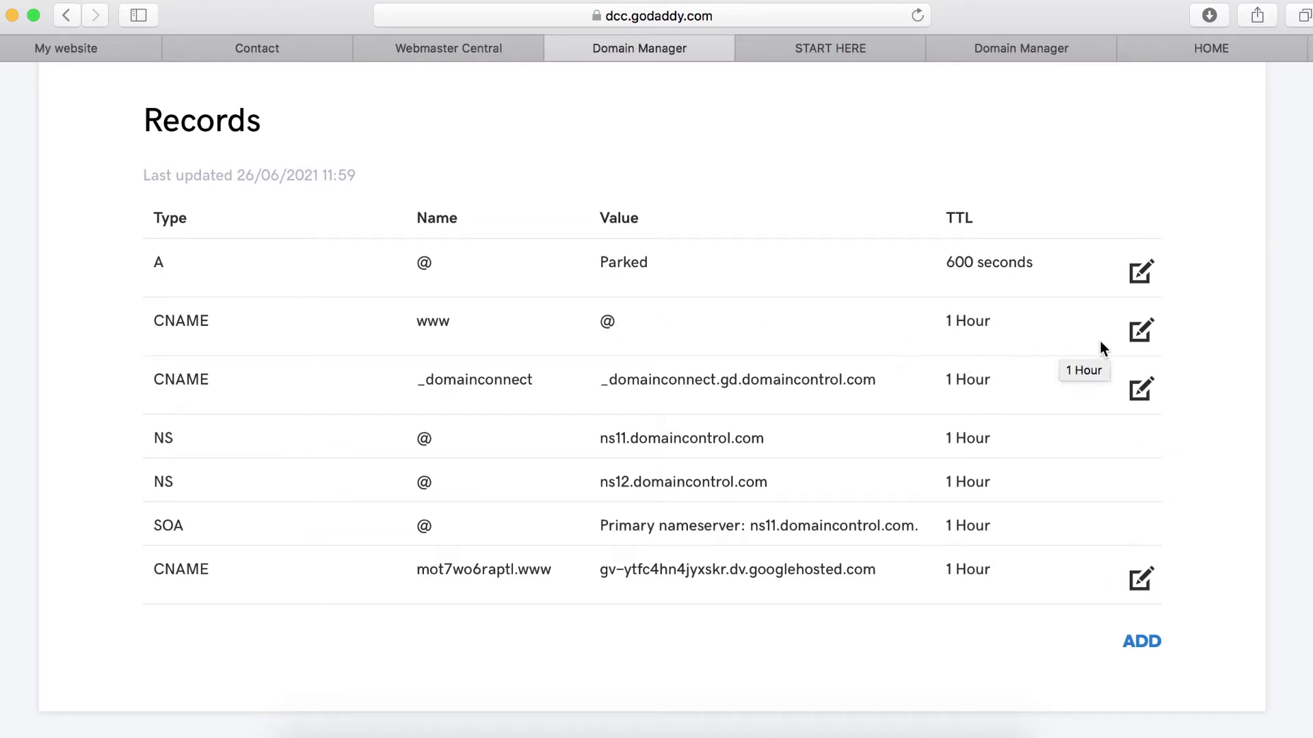
# - Replace the www CNAME target @ with ghs.googlehosted.com and save the record
pyautogui.click(1142, 334)
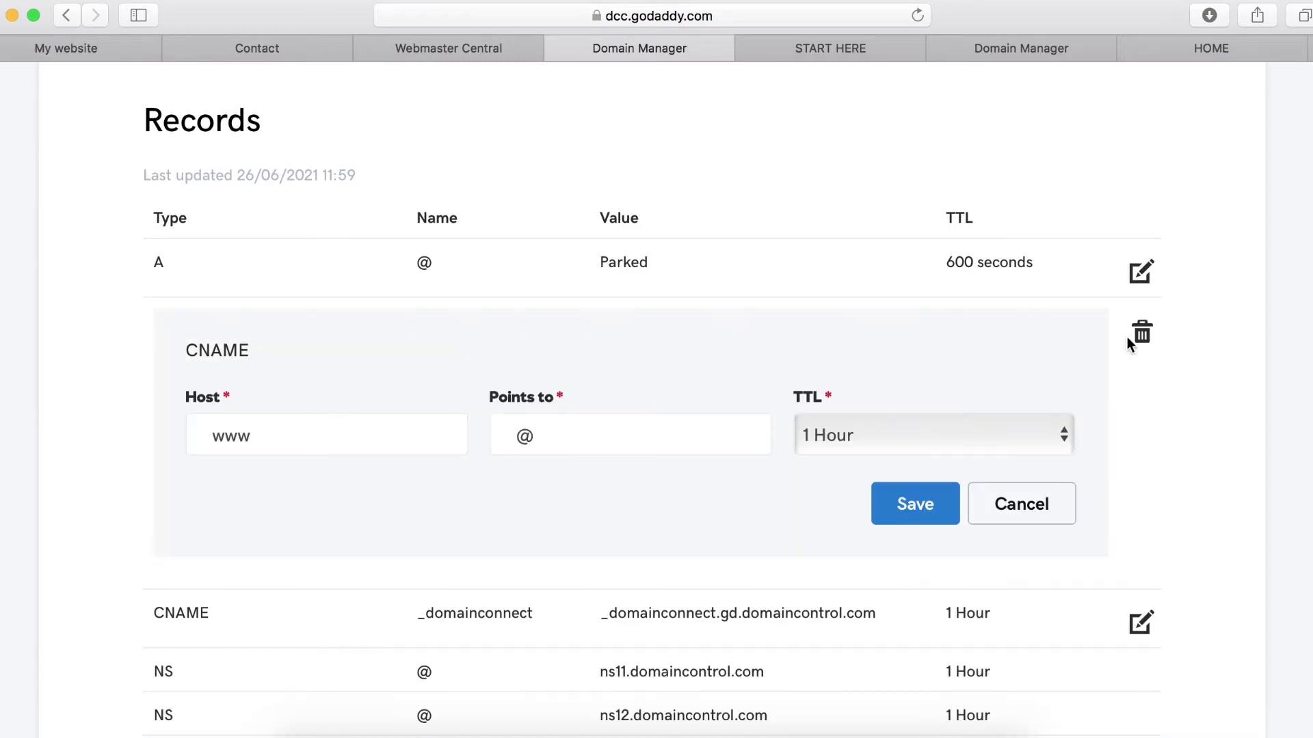
pyautogui.doubleClick(523, 437)
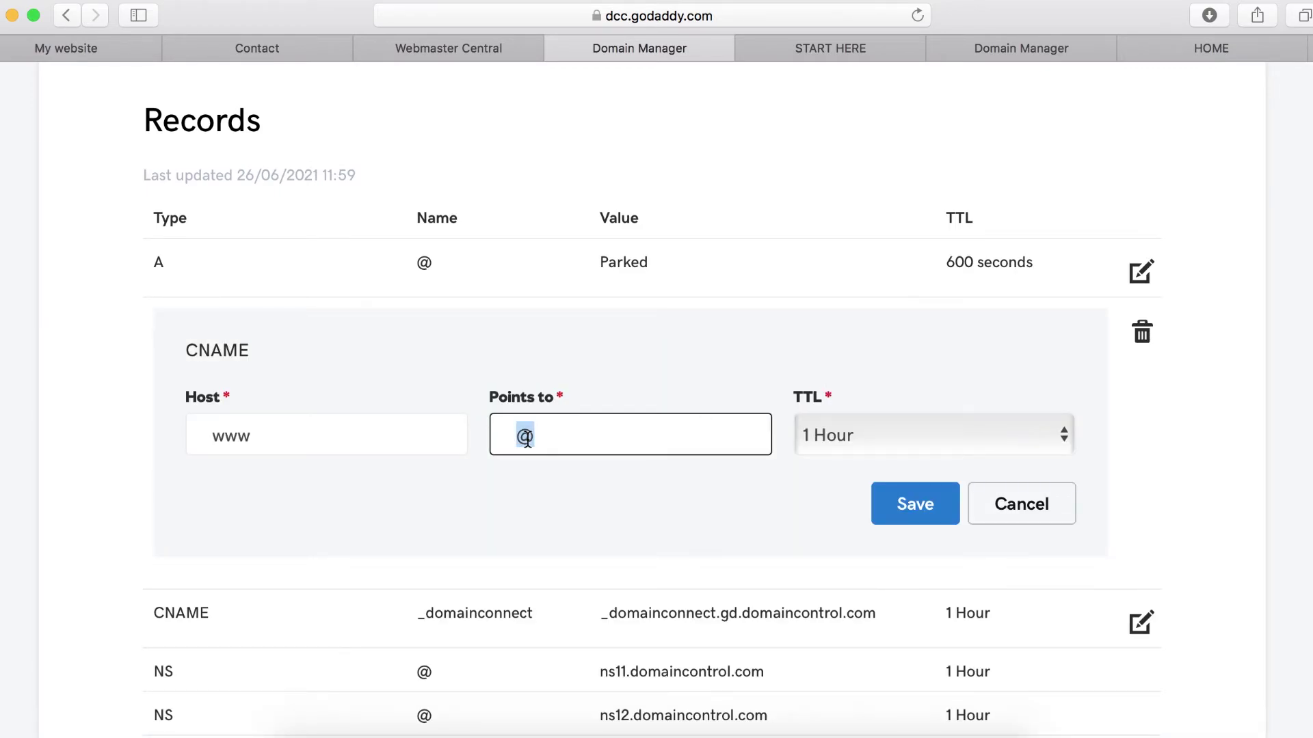
pyautogui.press('BackSpace')
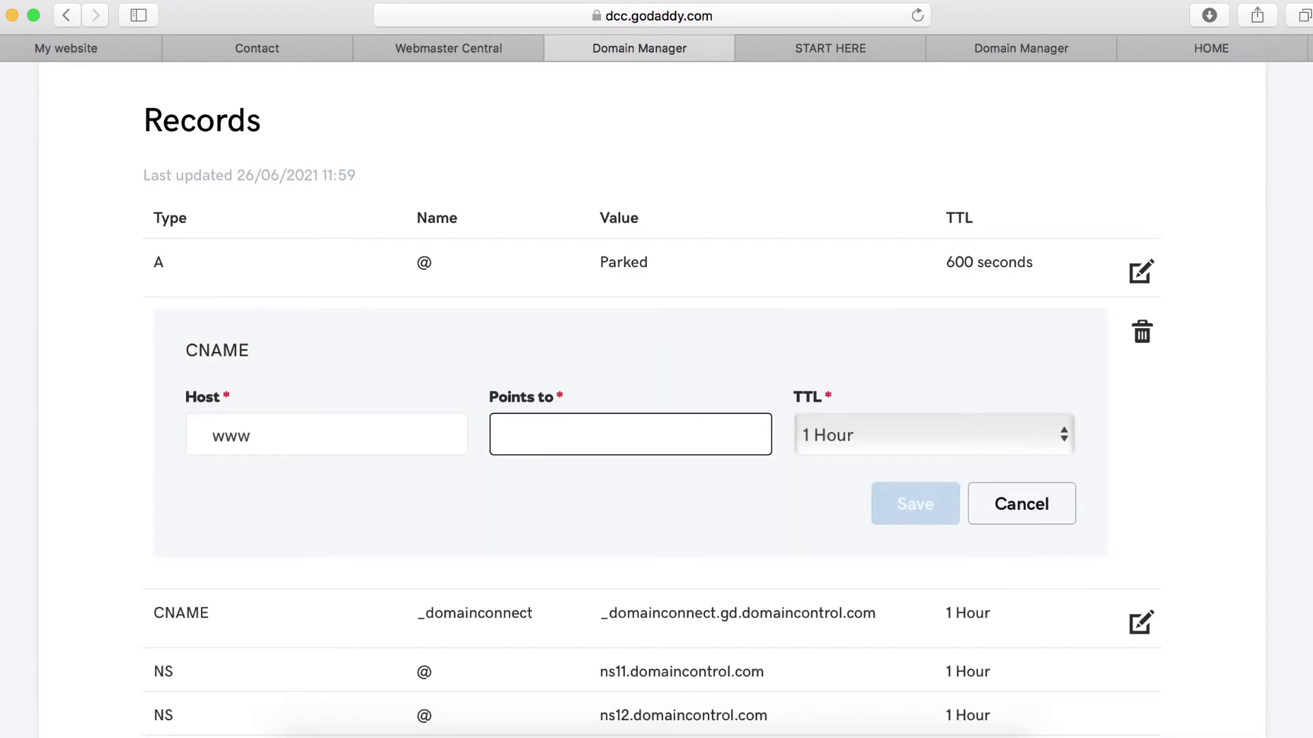
pyautogui.press('super+v')
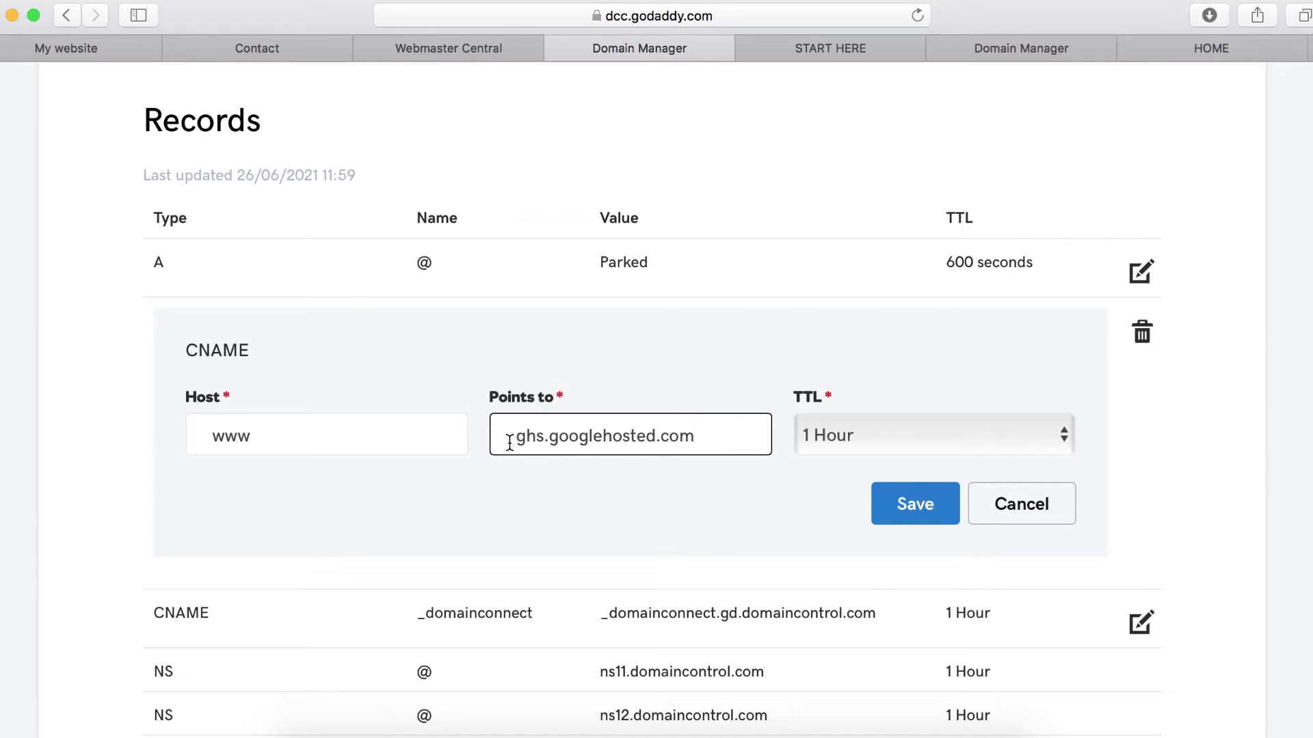
pyautogui.moveTo(518, 445)
pyautogui.mouseDown()
pyautogui.moveTo(707, 437)
pyautogui.moveTo(516, 435)
pyautogui.mouseUp()
pyautogui.click(707, 438)
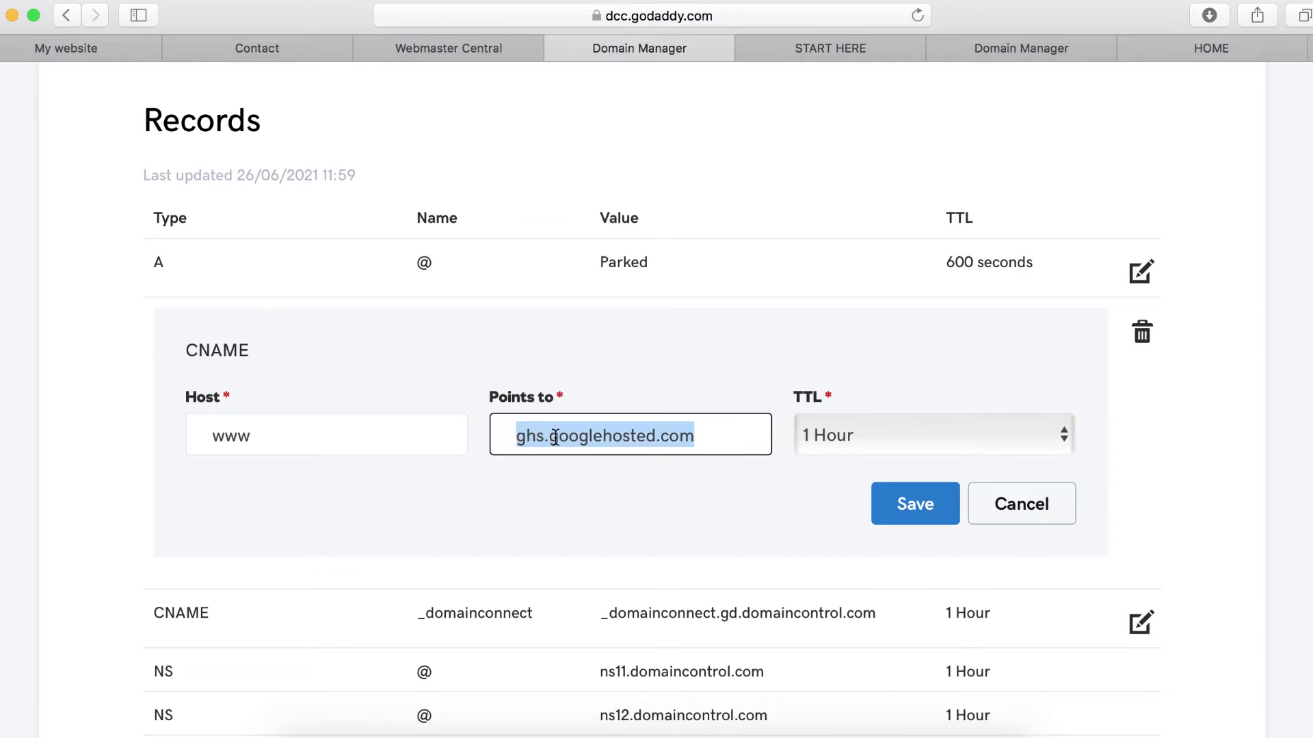
pyautogui.click(578, 437)
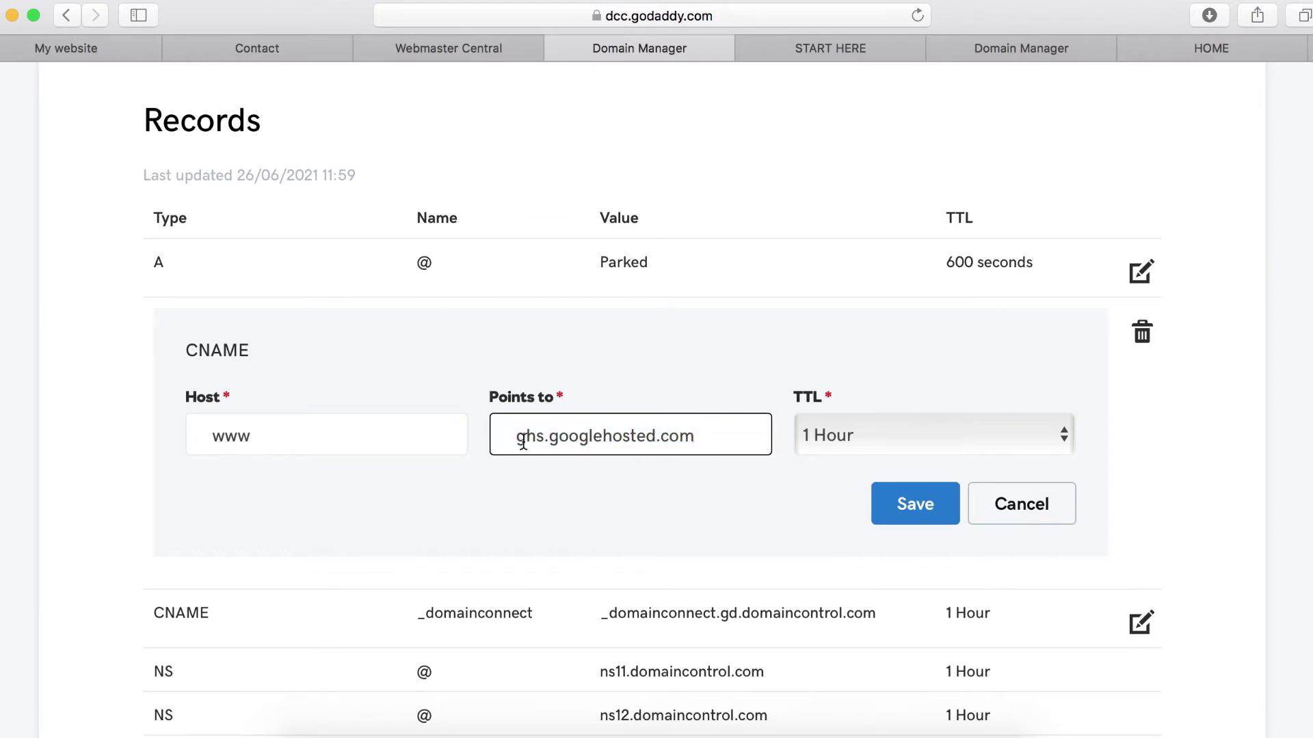
pyautogui.click(916, 508)
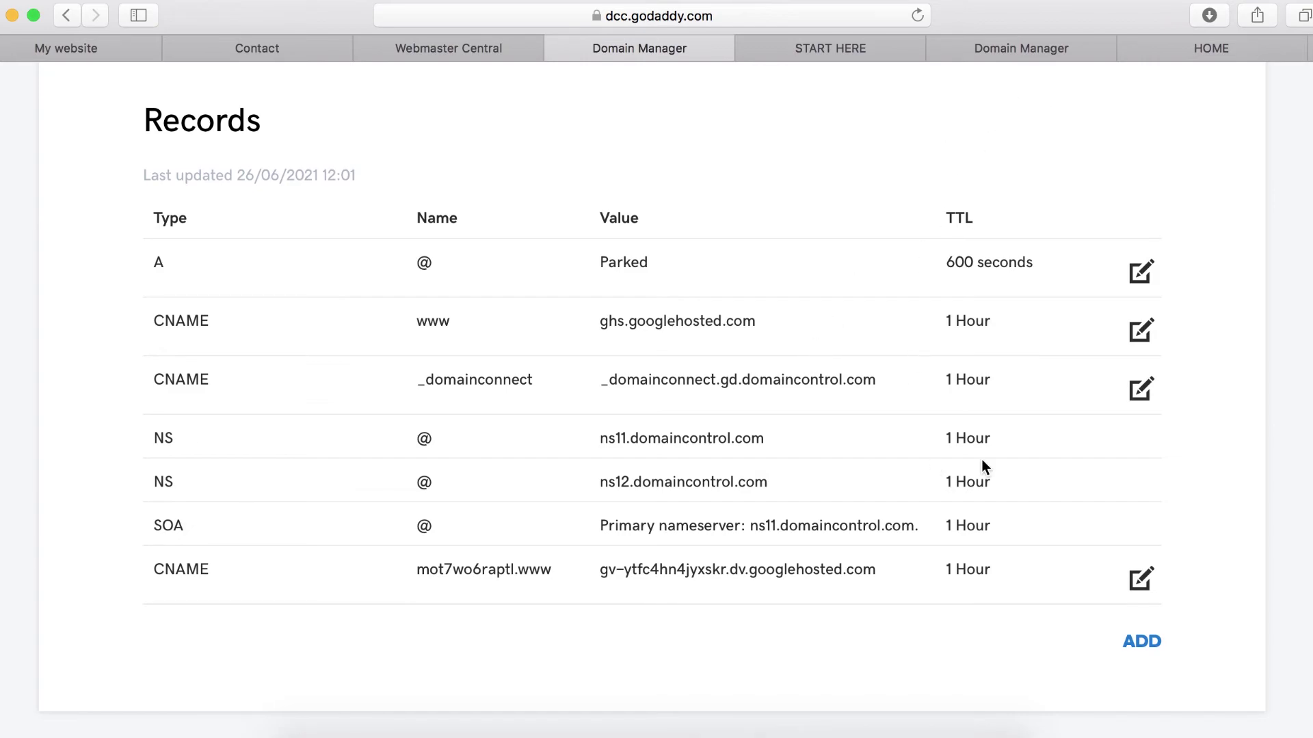
pyautogui.scroll(2, 982, 460)
pyautogui.click(1209, 51)
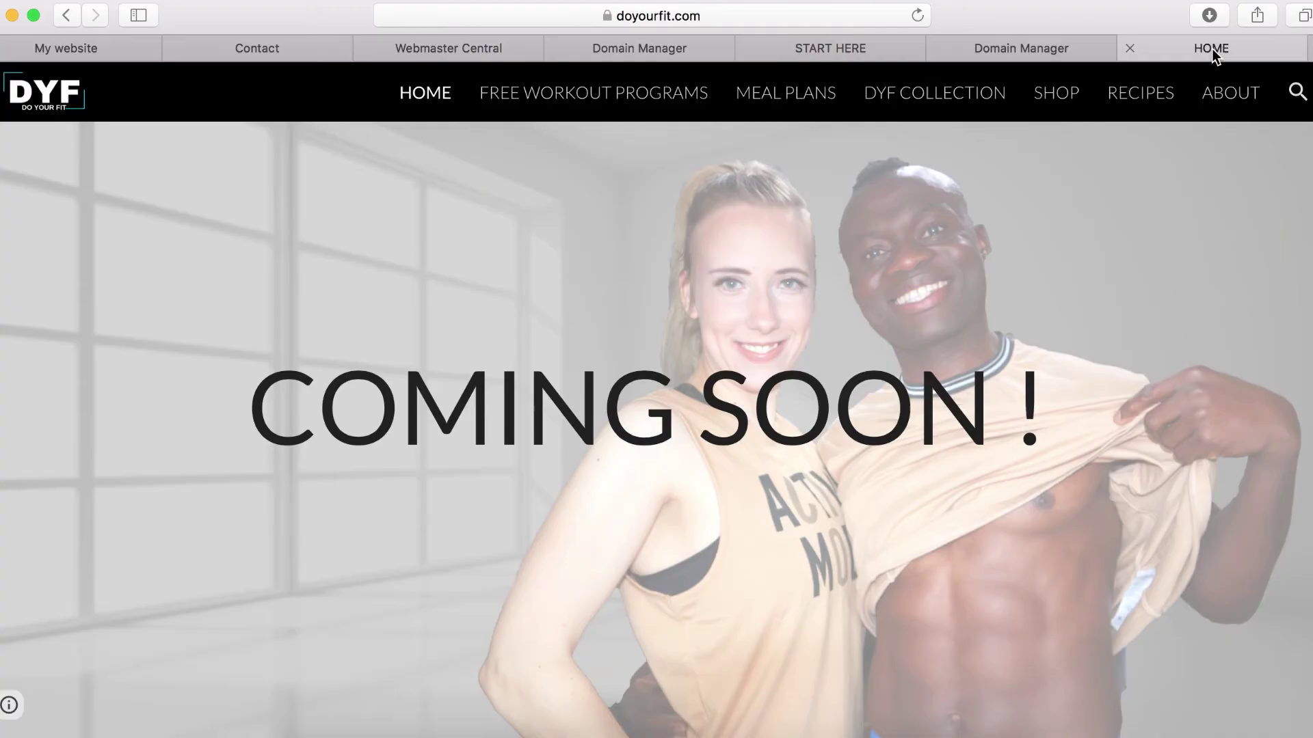
pyautogui.click(603, 15)
pyautogui.press('BackSpace')
pyautogui.write('www.')
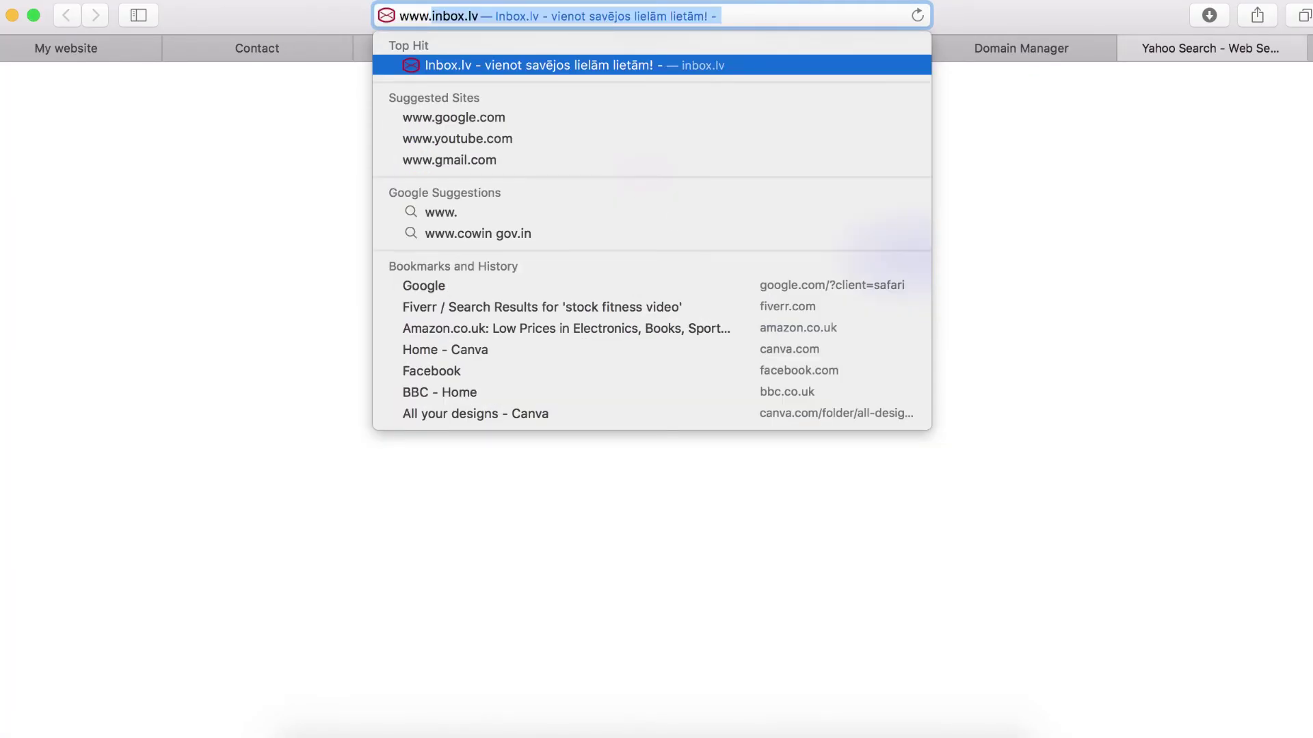
pyautogui.write('doyourfit.co.uk')
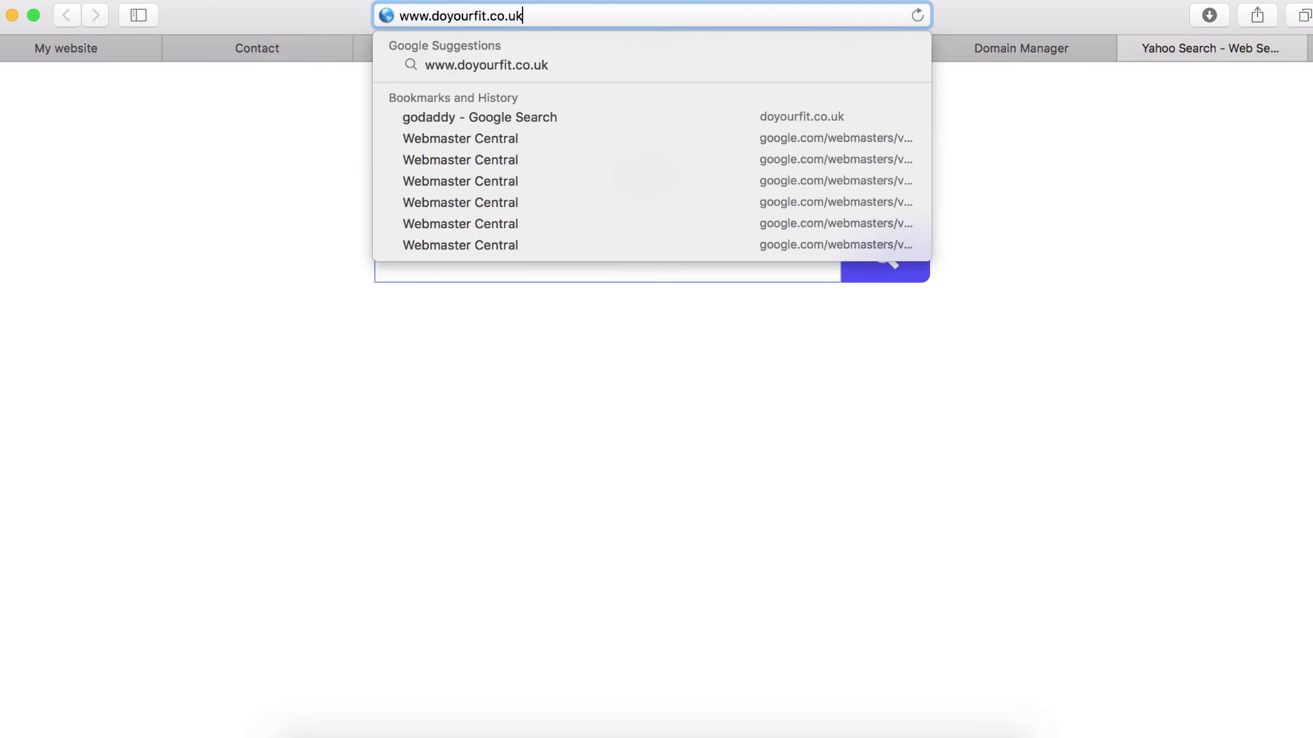
pyautogui.press('Return')
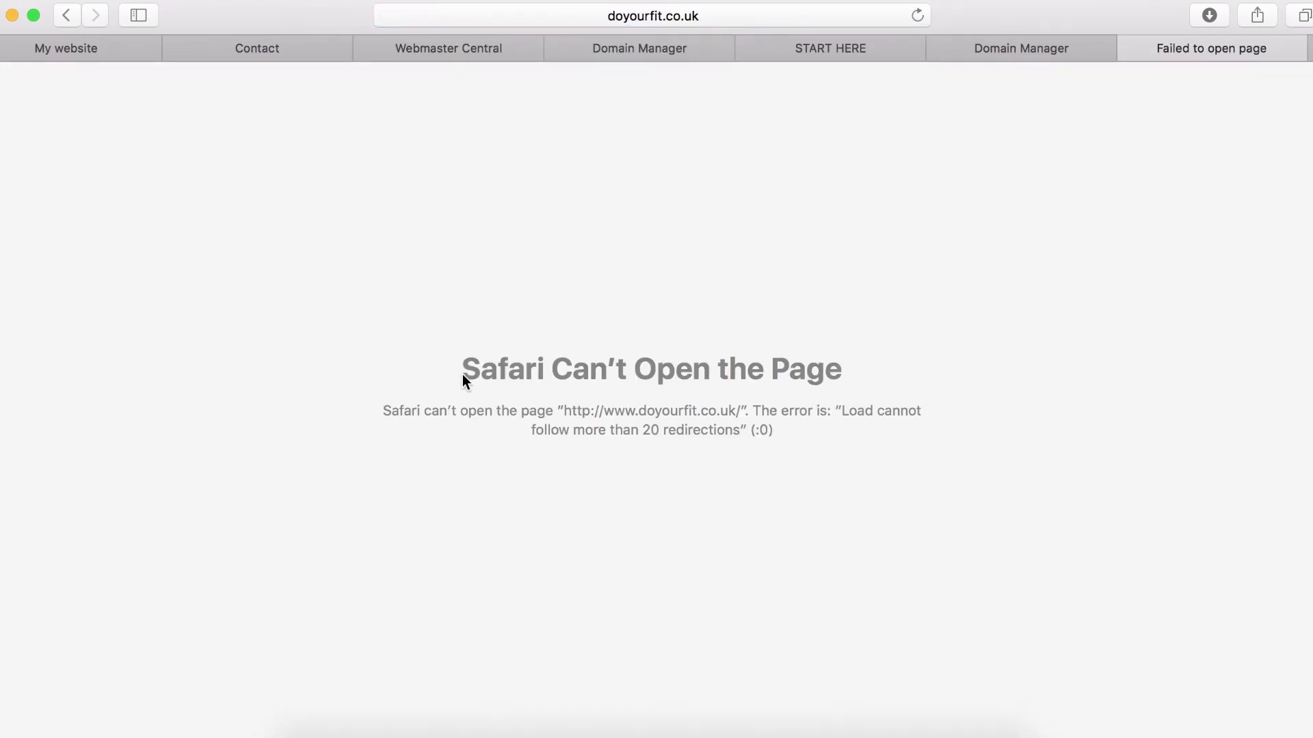
pyautogui.click(566, 379)
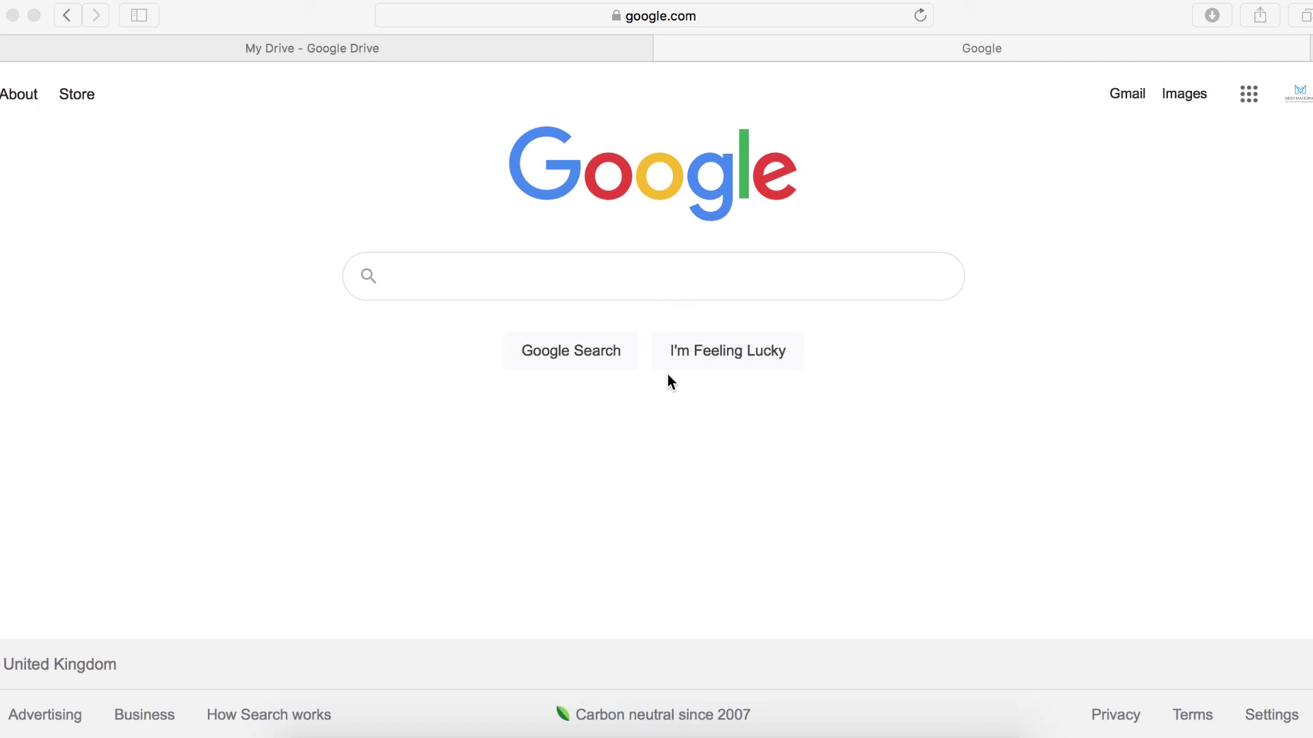
pyautogui.click(729, 18)
pyautogui.write('d')
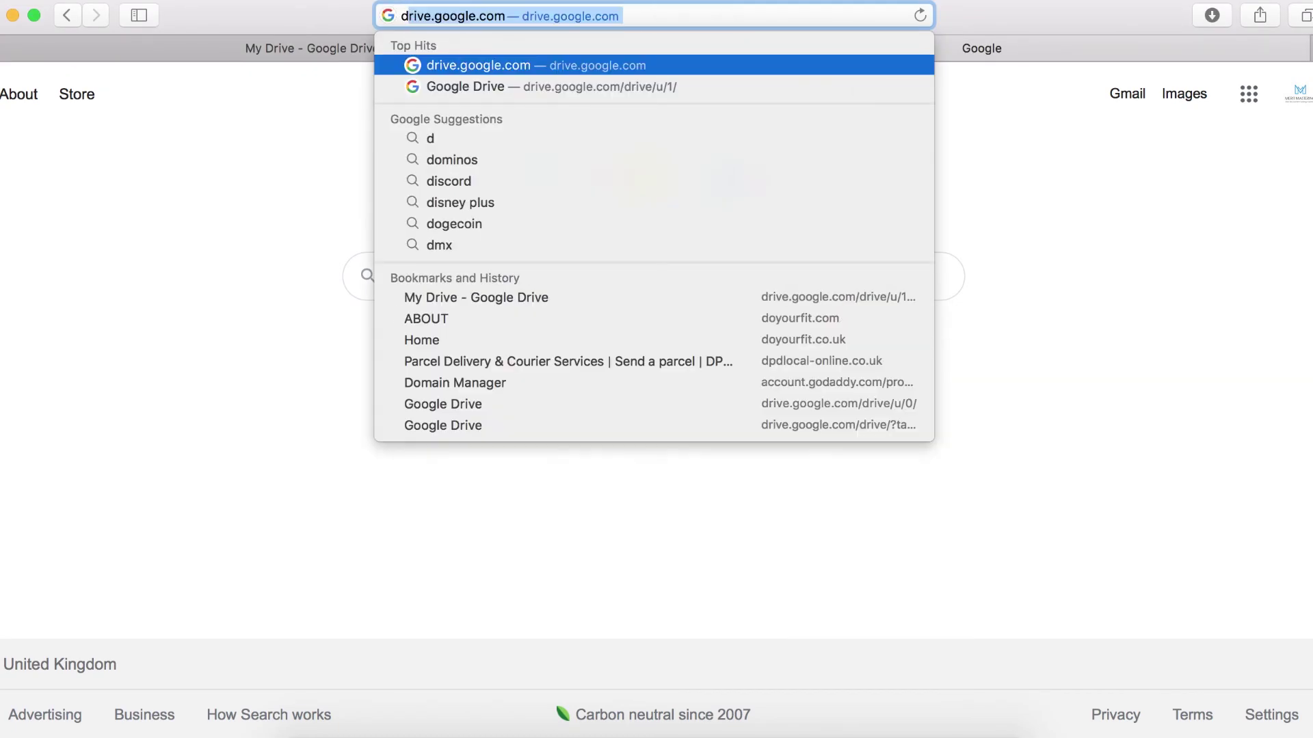
pyautogui.press('BackSpace')
pyautogui.press('BackSpace')
pyautogui.write('ww')
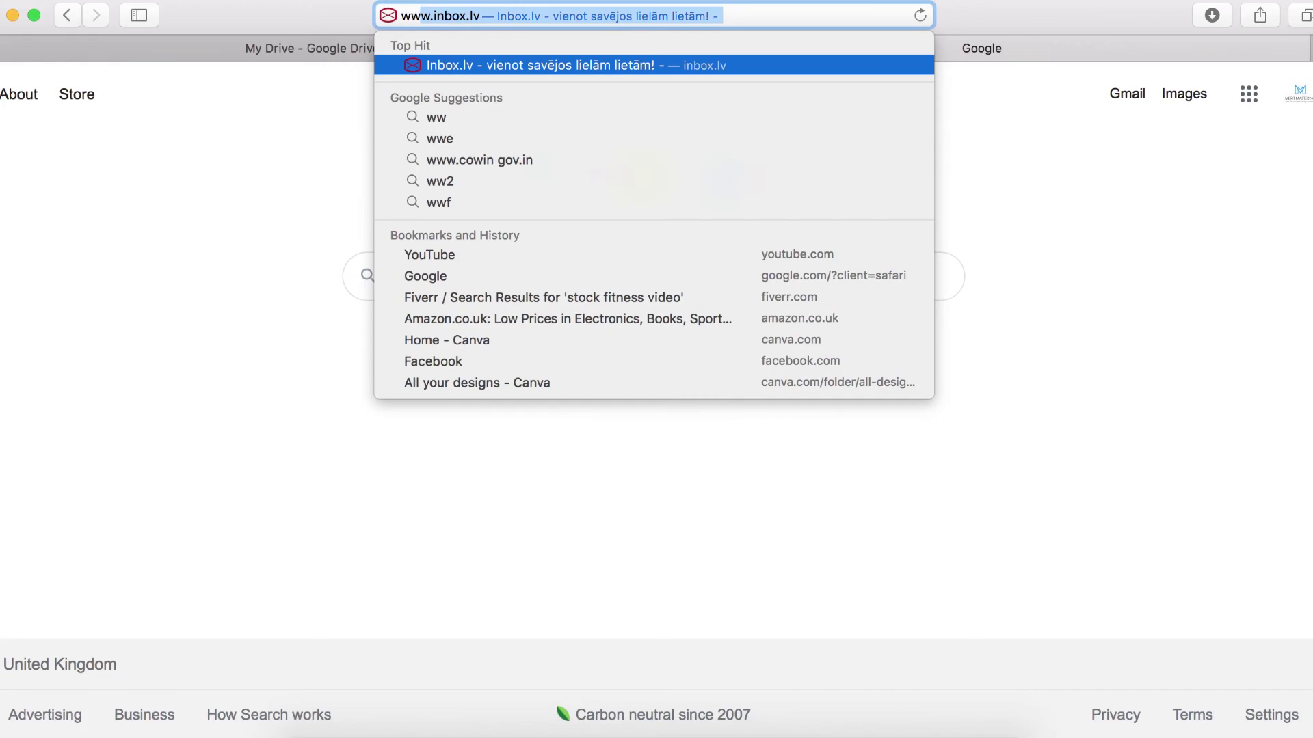
pyautogui.write('w.doyourfit.com')
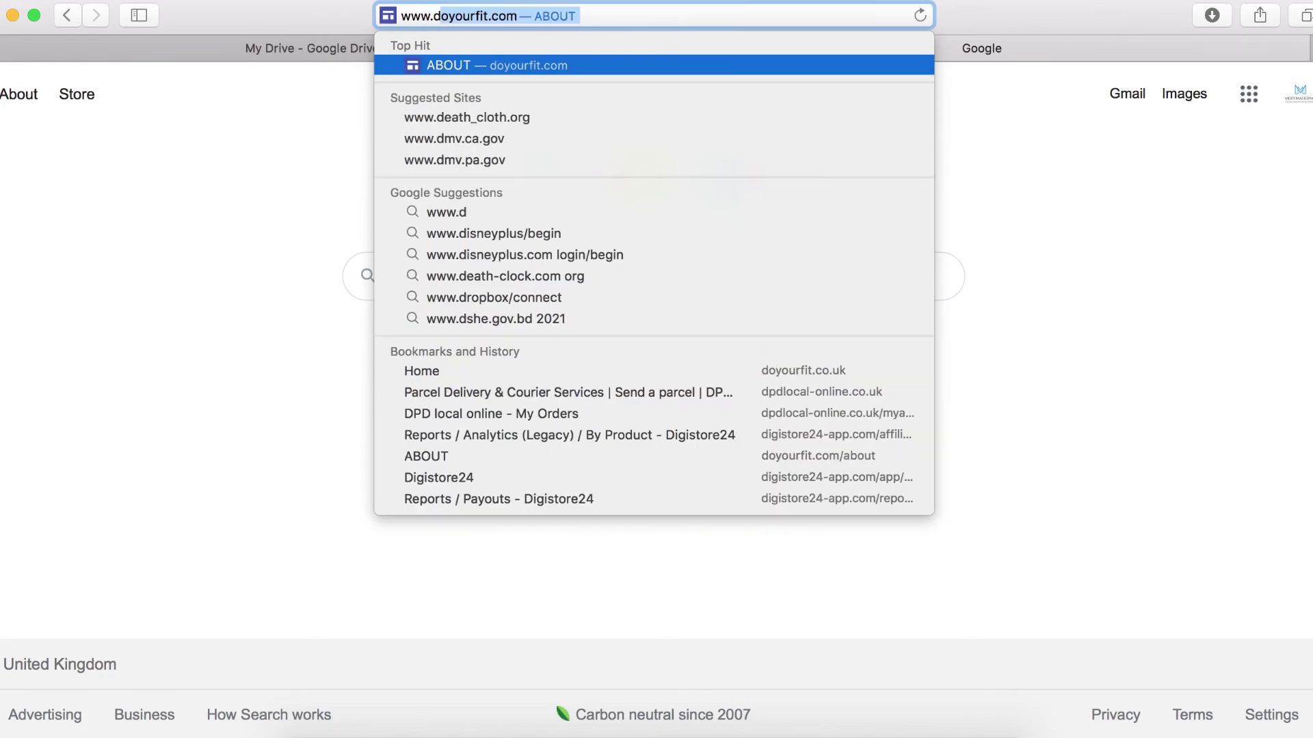
pyautogui.click(513, 17)
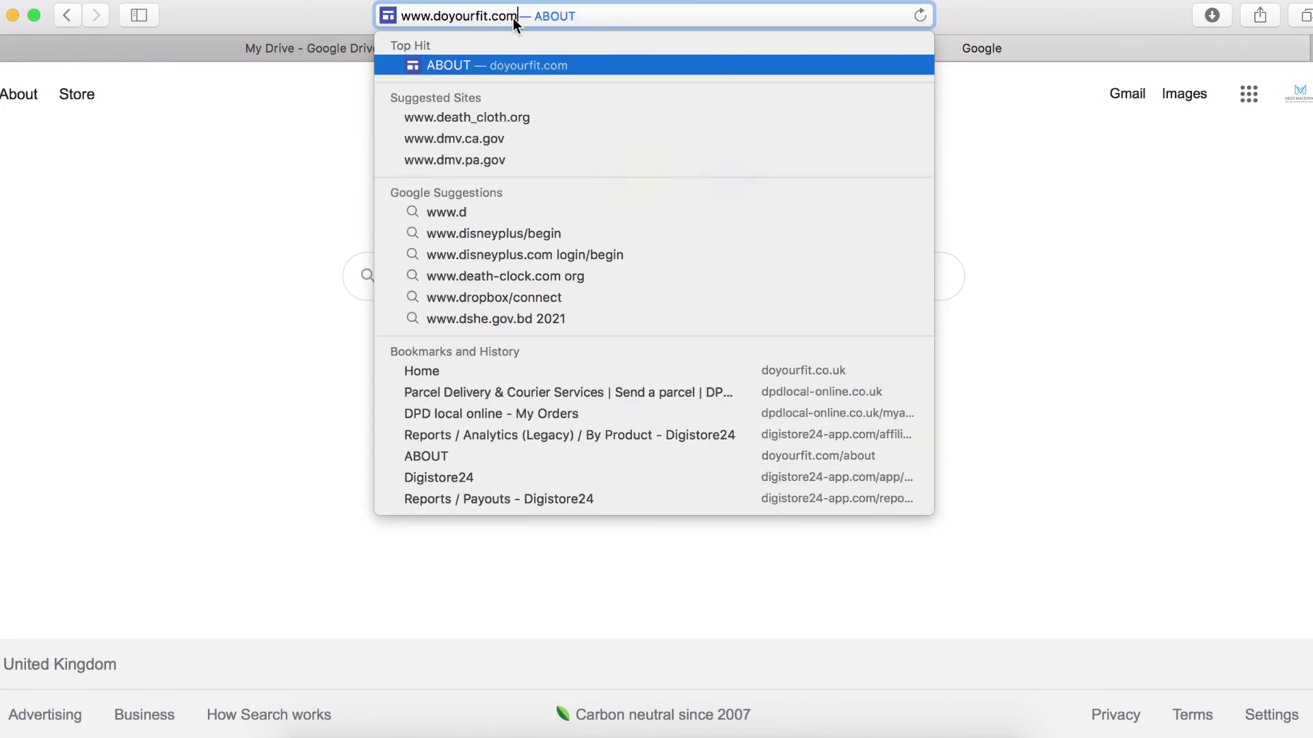
pyautogui.press('BackSpace')
pyautogui.write('.co')
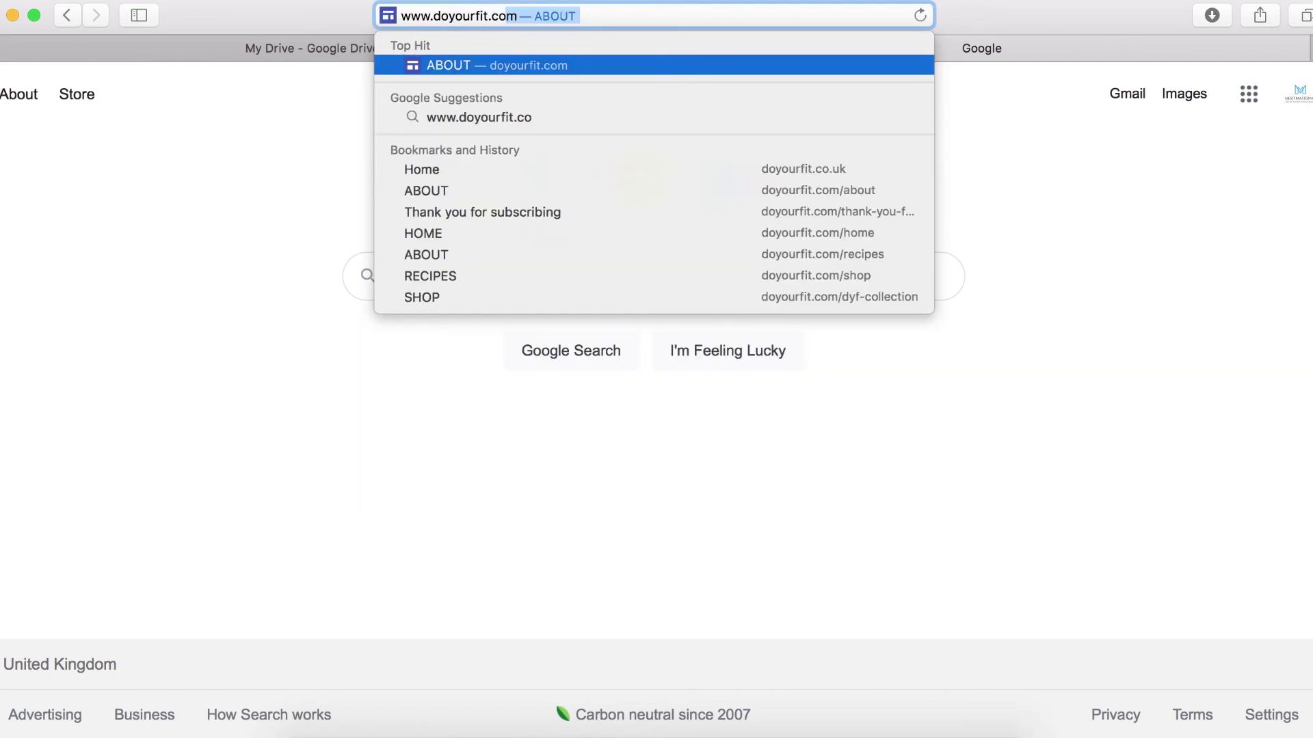
pyautogui.write('uk')
pyautogui.press('Return')
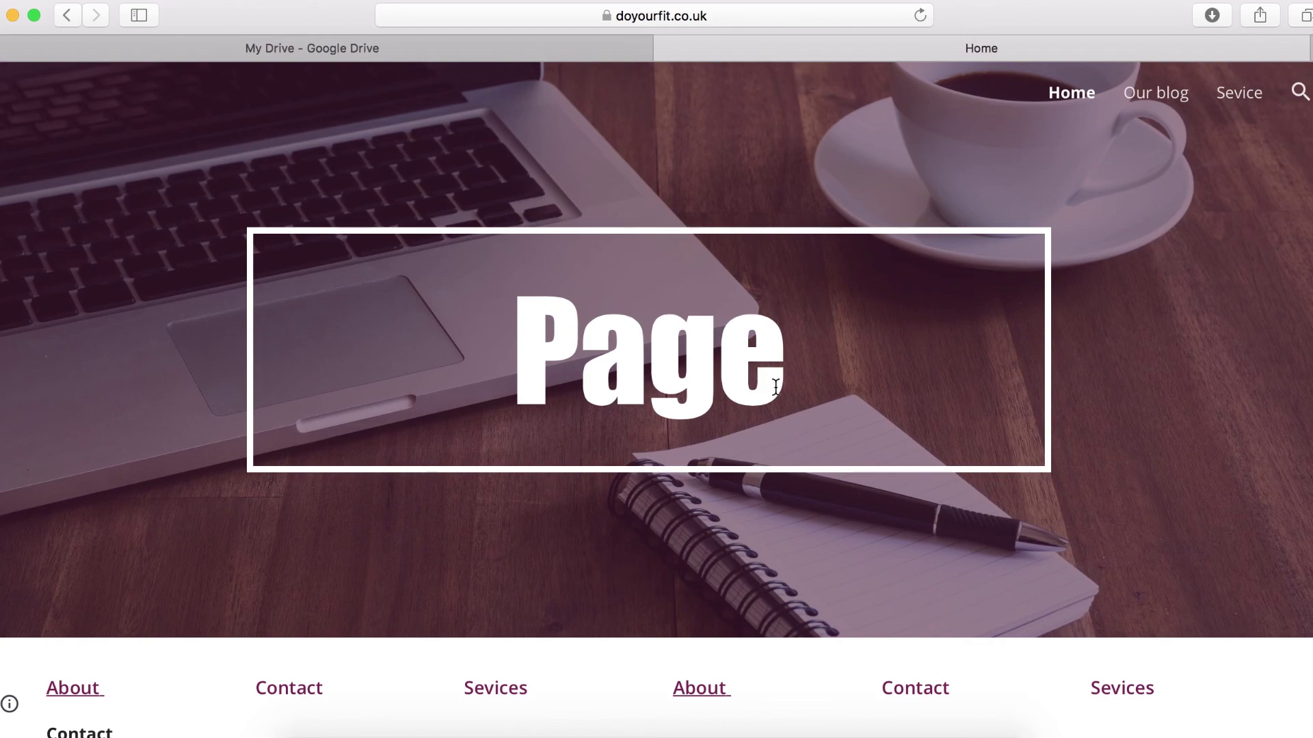
pyautogui.scroll(-2, 776, 387)
pyautogui.scroll(2, 776, 387)
pyautogui.click(700, 20)
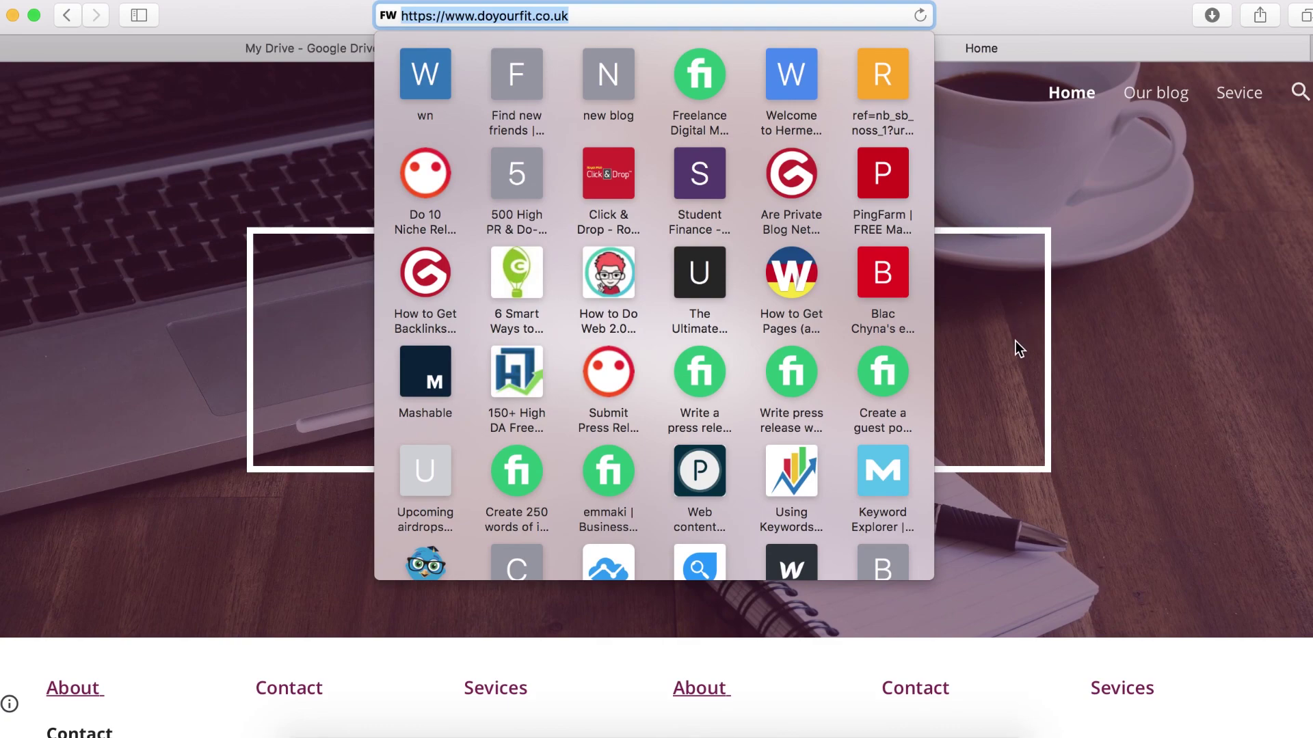
pyautogui.click(1015, 341)
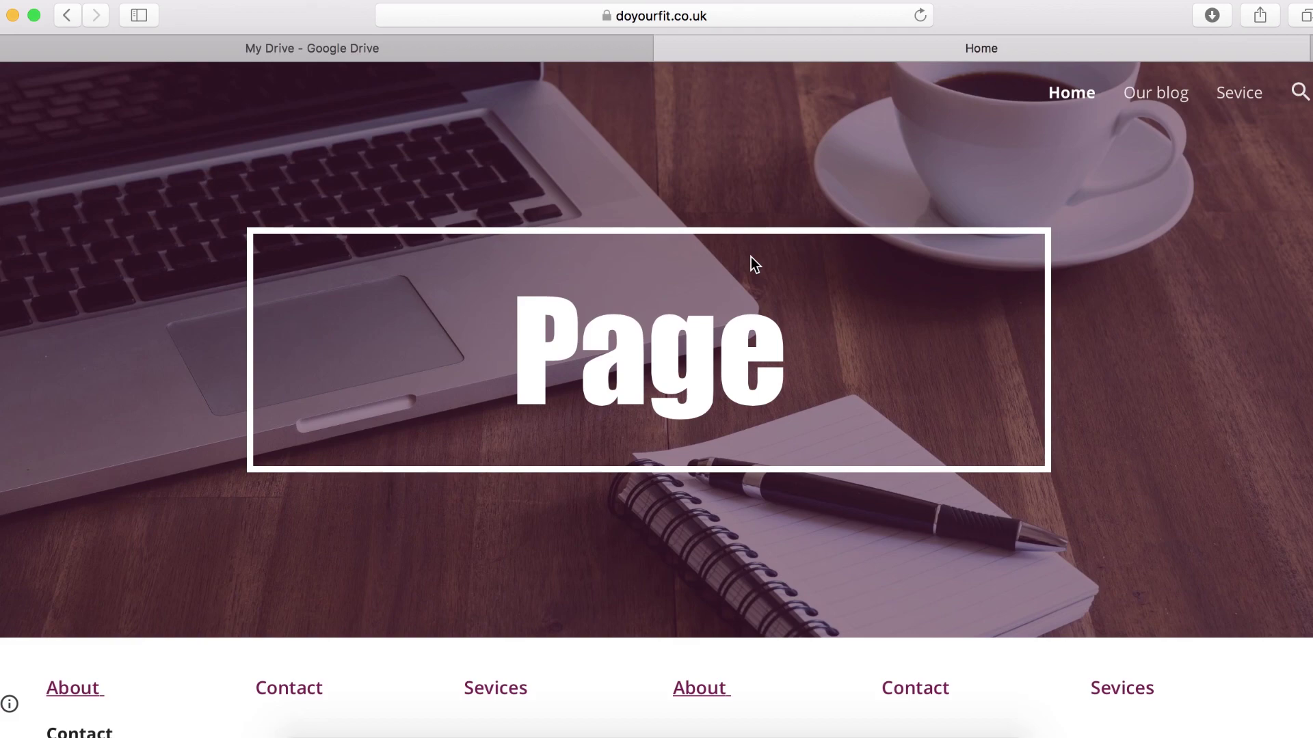